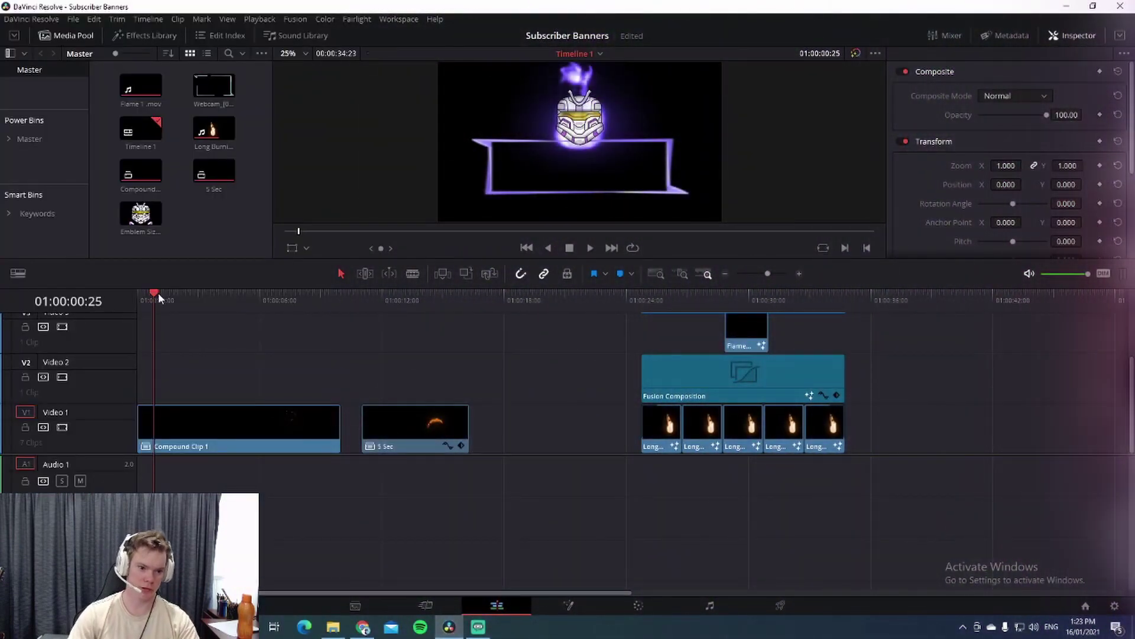
Move the playhead to 01:00:21:05 on Timeline 1
{"action": "left_click_drag", "start_coordinate": [158, 292], "coordinate": [569, 322]}
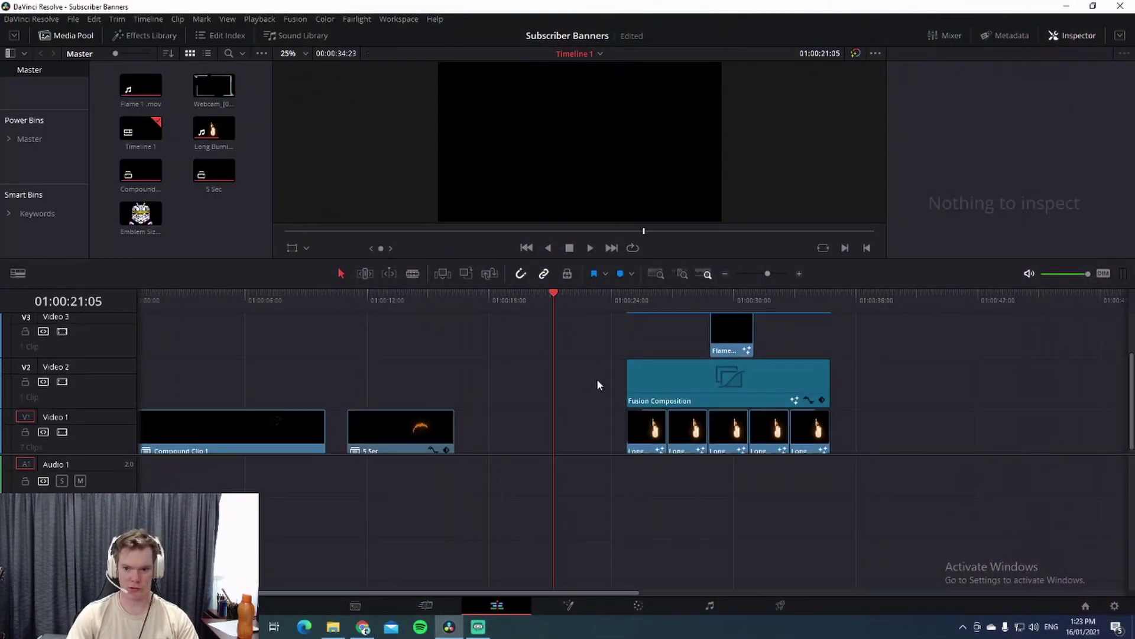
Scroll through the earlier Subscriber Banners render jobs on the Deliver page
{"action": "left_click", "coordinate": [780, 606]}
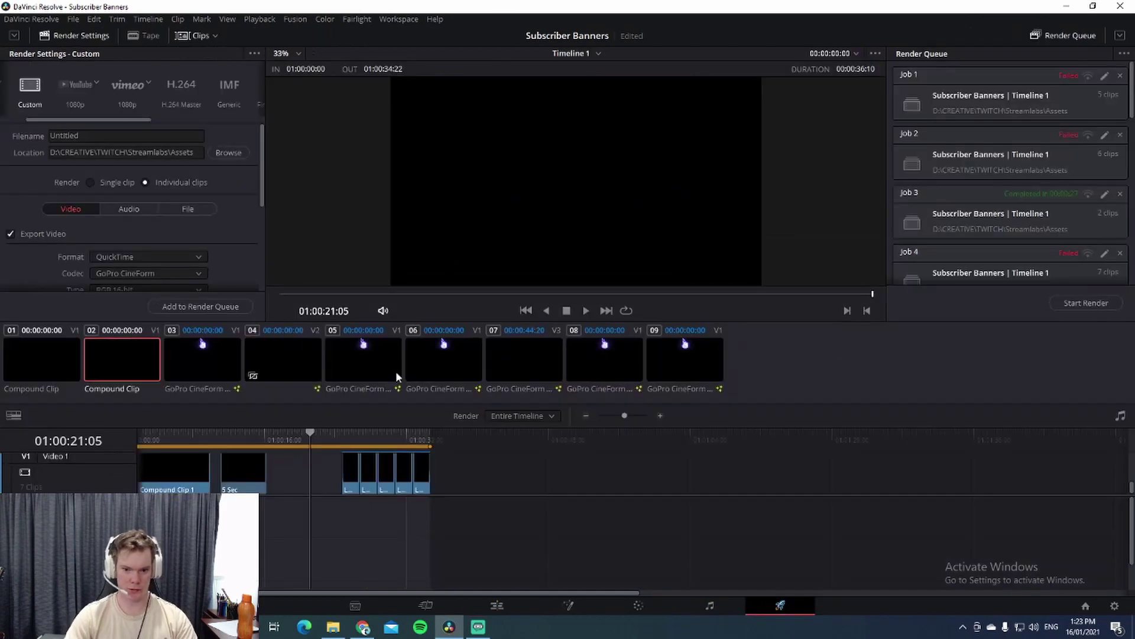
{"action": "scroll", "coordinate": [1053, 172], "scroll_direction": "down", "scroll_amount": 4}
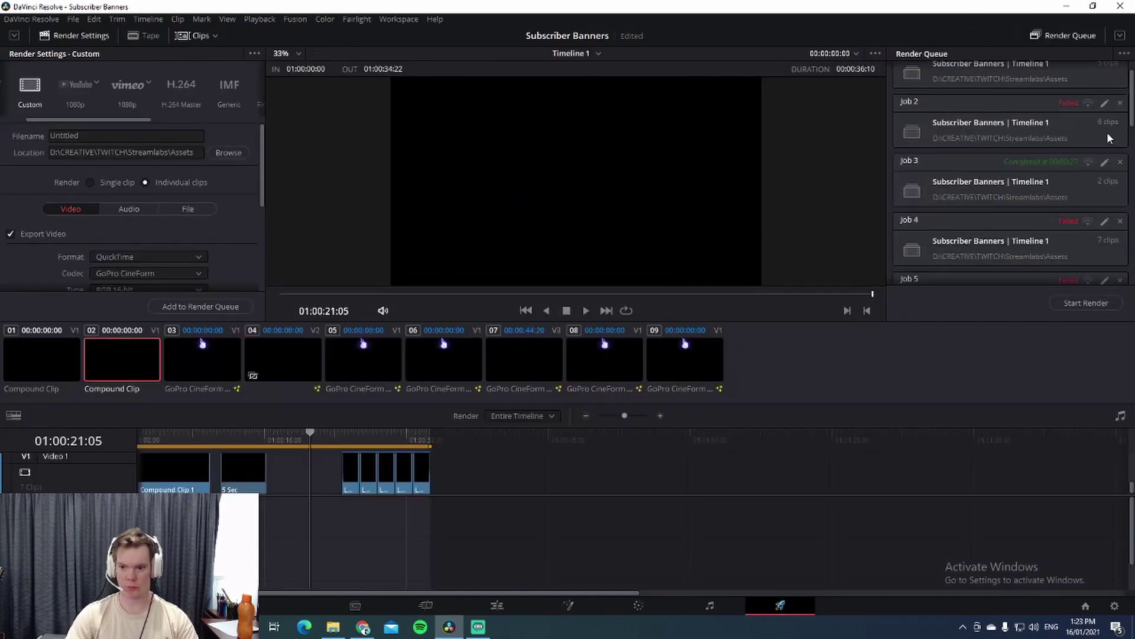
{"action": "scroll", "coordinate": [1049, 196], "scroll_direction": "down", "scroll_amount": 15}
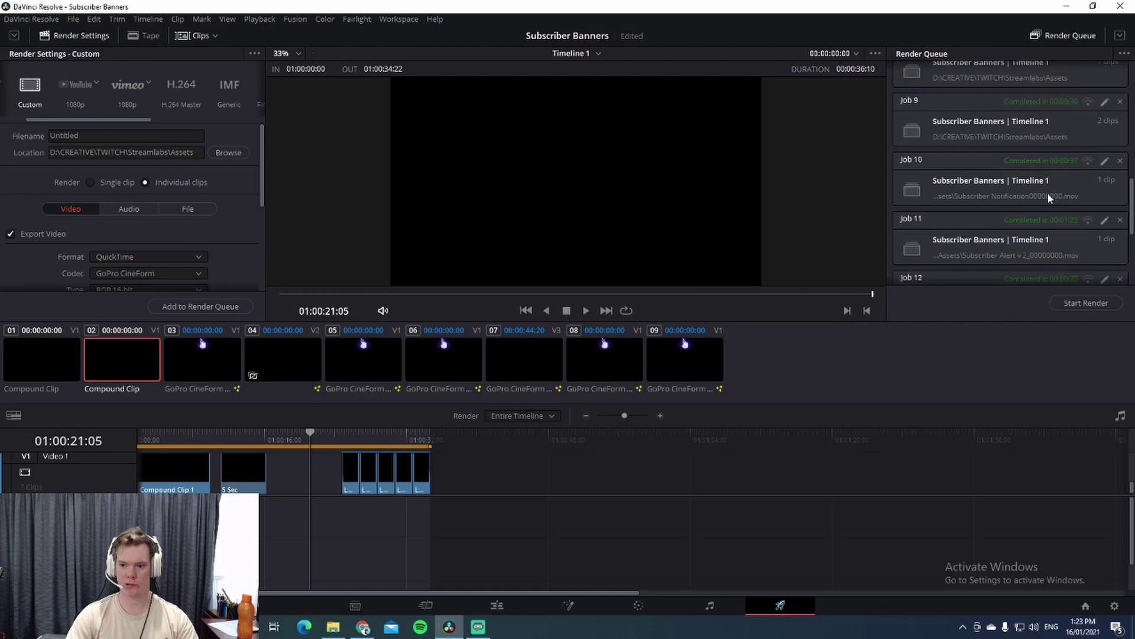
{"action": "scroll", "coordinate": [1059, 230], "scroll_direction": "up", "scroll_amount": 15}
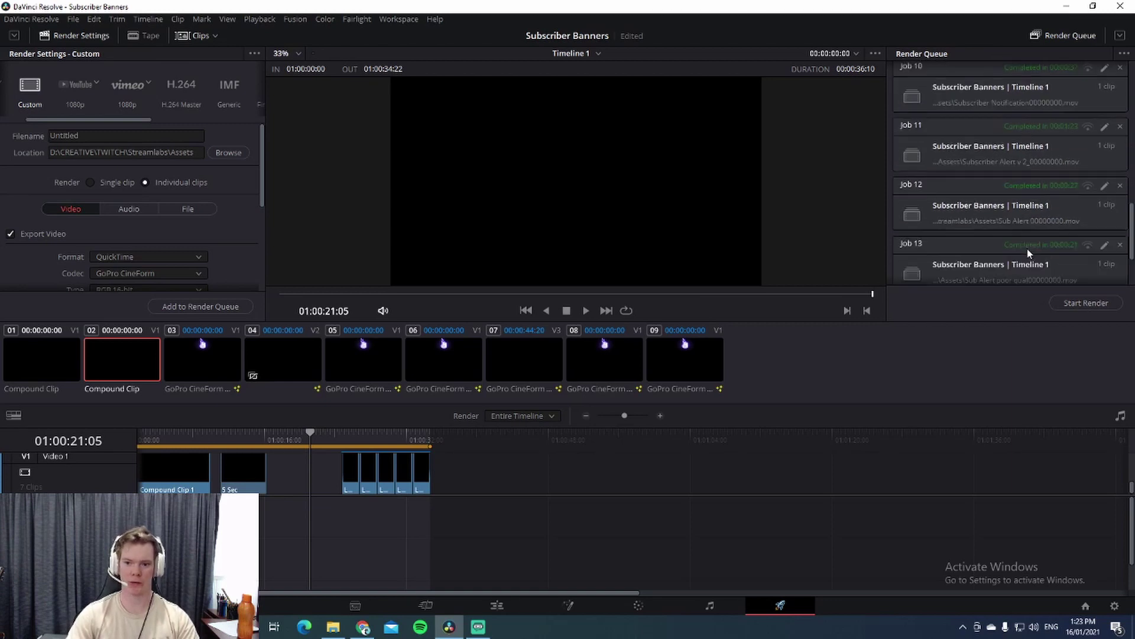
{"action": "scroll", "coordinate": [1012, 175], "scroll_direction": "down", "scroll_amount": 10}
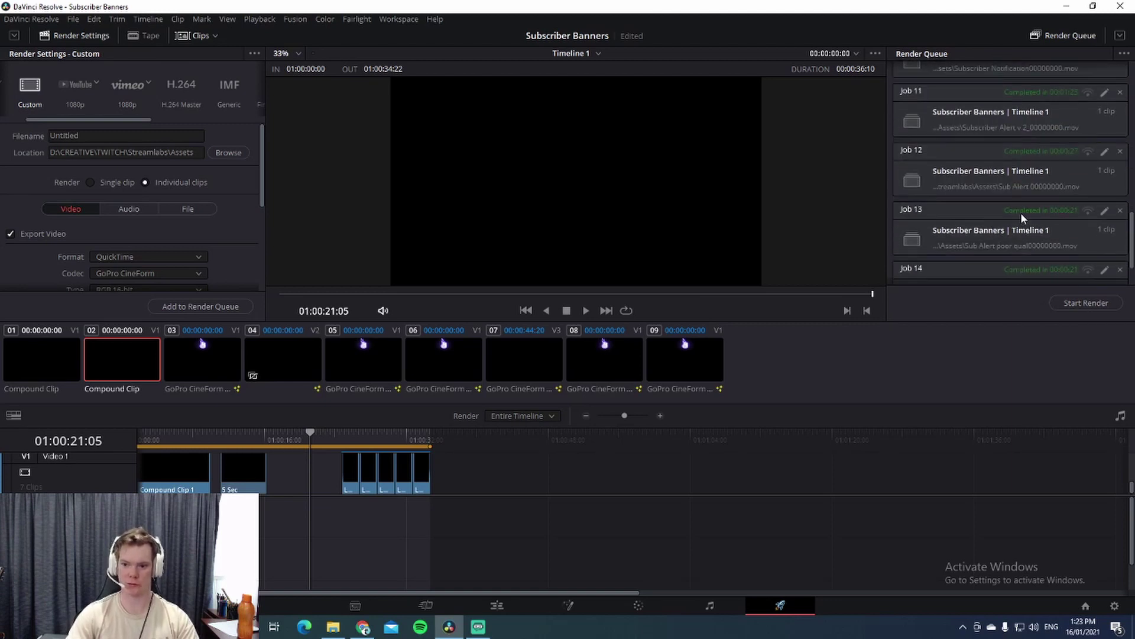
{"action": "scroll", "coordinate": [1016, 215], "scroll_direction": "up", "scroll_amount": 10}
{"action": "left_click", "coordinate": [496, 605]}
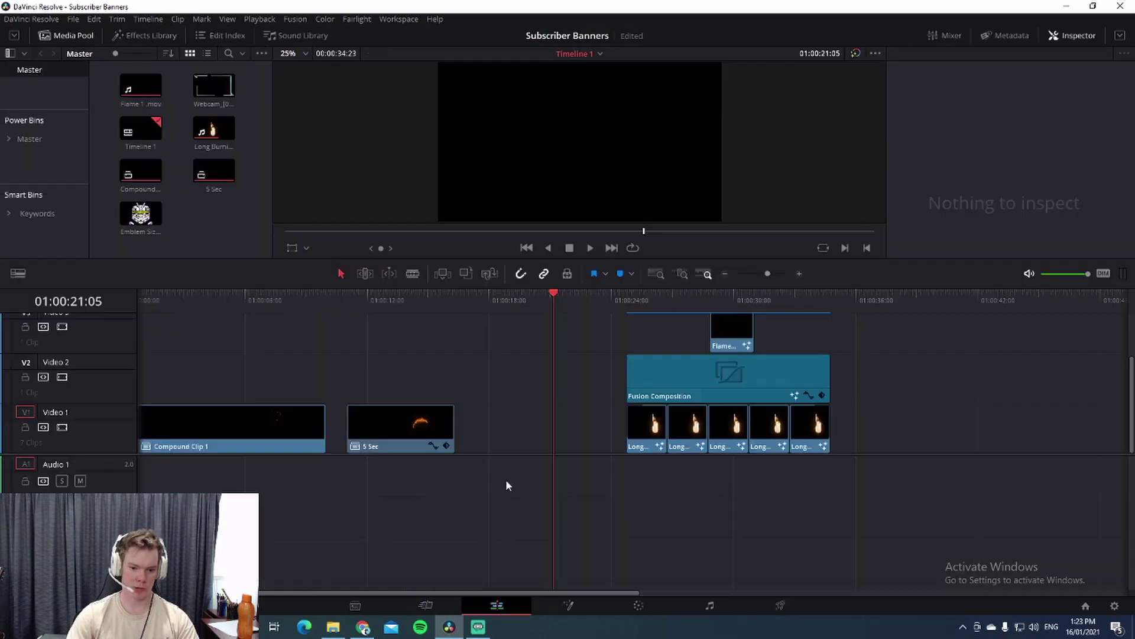
{"action": "left_click_drag", "start_coordinate": [553, 294], "coordinate": [405, 361]}
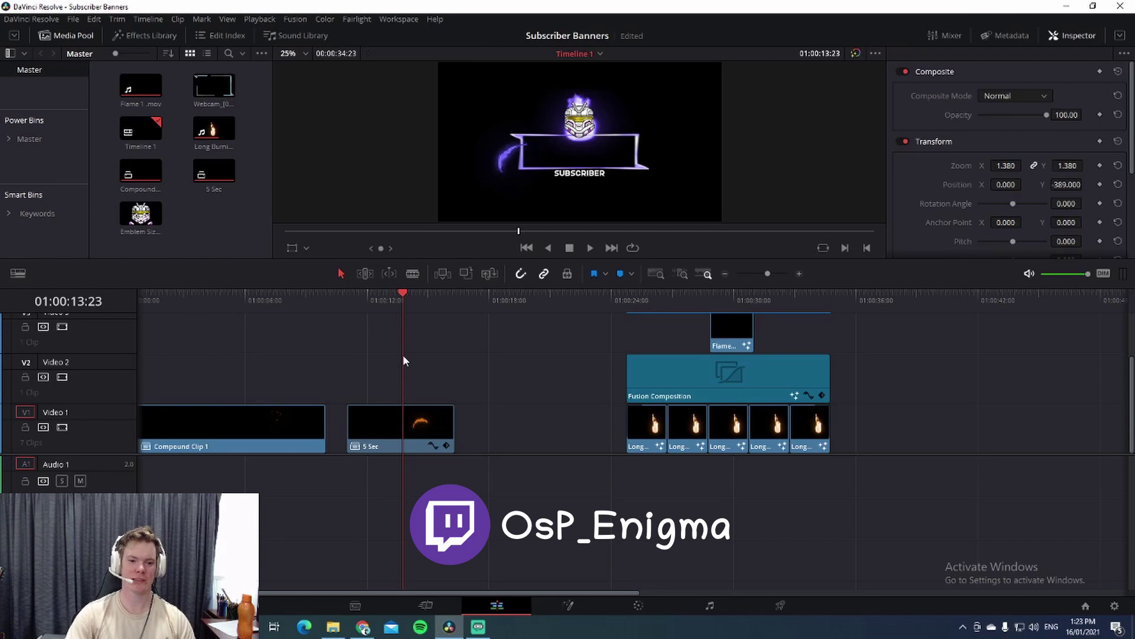
{"action": "left_click_drag", "start_coordinate": [403, 294], "coordinate": [709, 355]}
{"action": "left_click", "coordinate": [731, 337]}
{"action": "left_click_drag", "start_coordinate": [708, 286], "coordinate": [692, 339]}
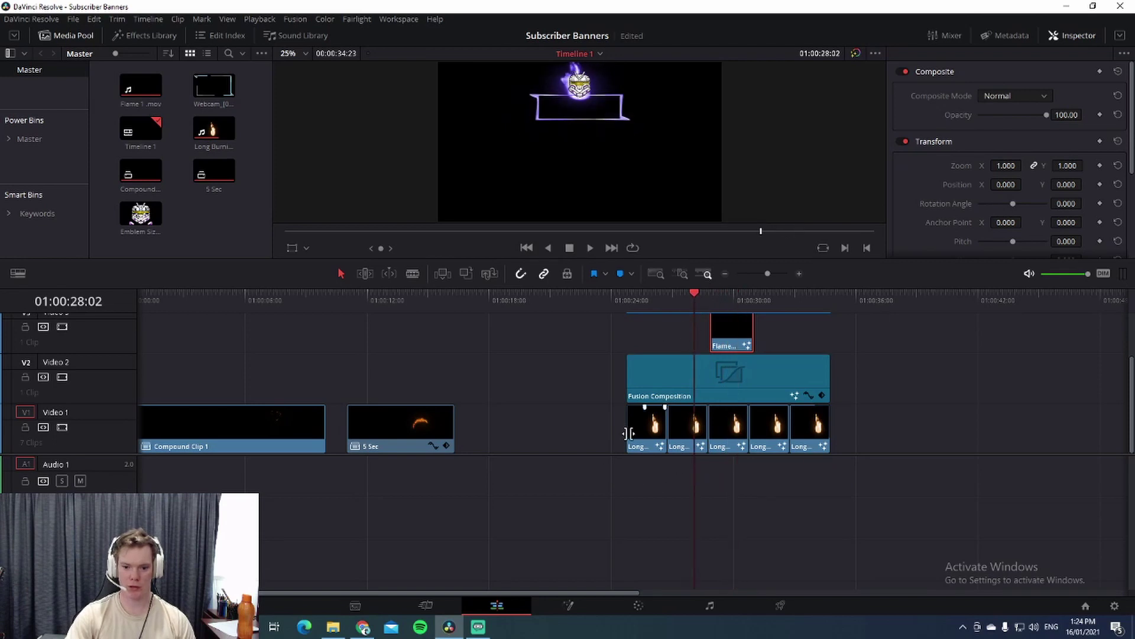
{"action": "left_click", "coordinate": [58, 428]}
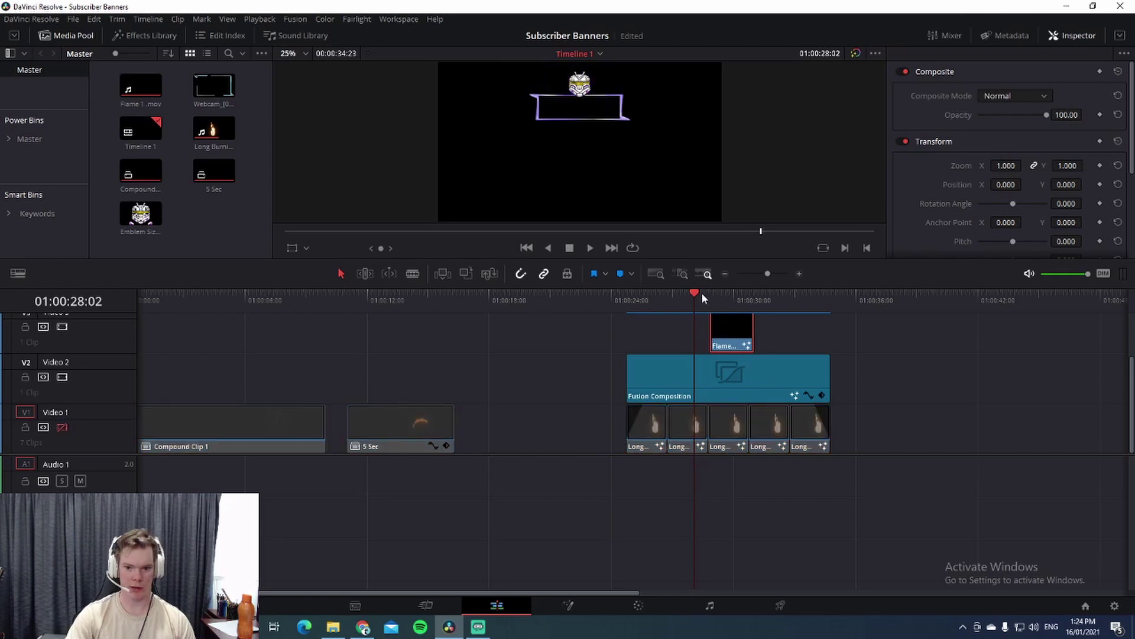
{"action": "left_click_drag", "start_coordinate": [702, 297], "coordinate": [696, 354]}
{"action": "left_click", "coordinate": [67, 427]}
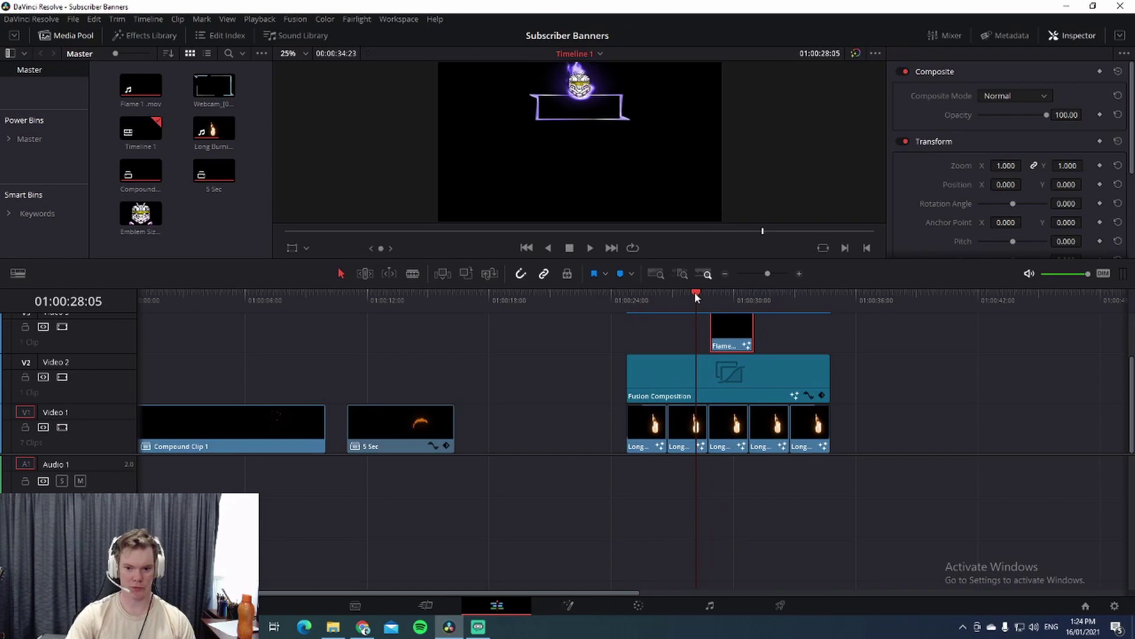
{"action": "left_click_drag", "start_coordinate": [695, 293], "coordinate": [769, 352]}
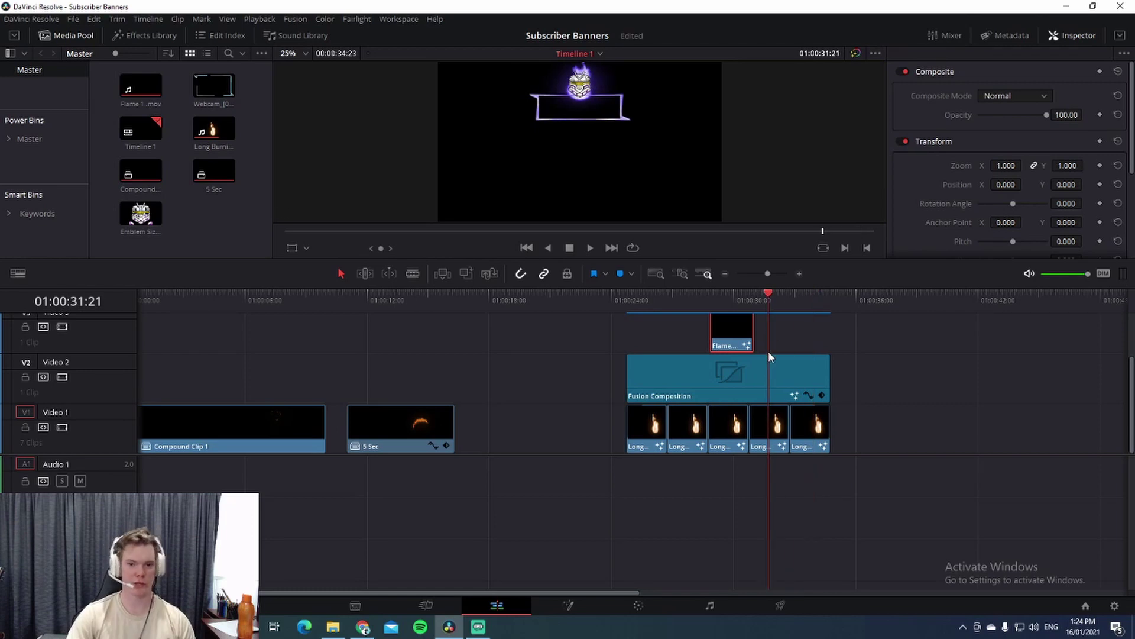
{"action": "left_click", "coordinate": [768, 295]}
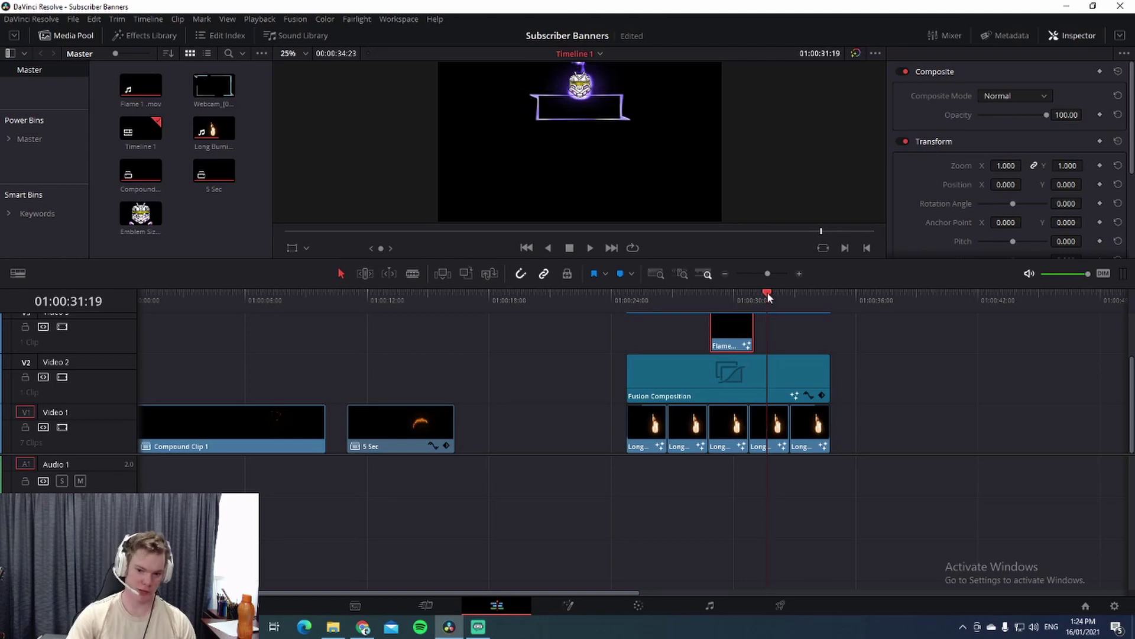
{"action": "left_click_drag", "start_coordinate": [767, 292], "coordinate": [637, 324]}
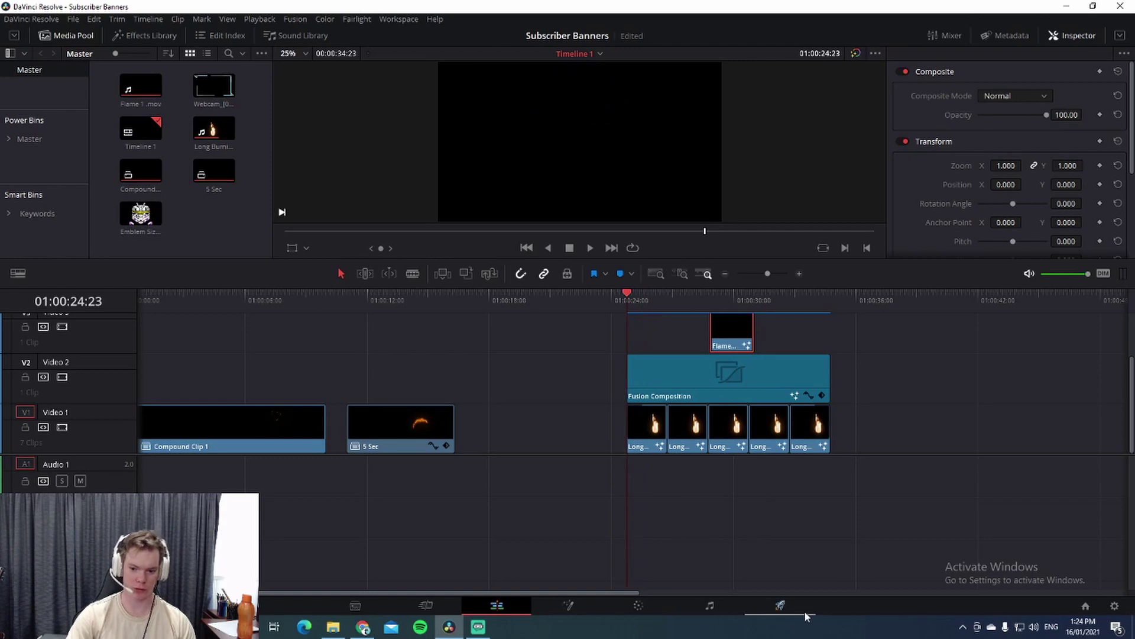
Set the In point and queue the 01:00:24:23–01:00:34:22 alpha render as job 15
{"action": "left_click", "coordinate": [781, 606]}
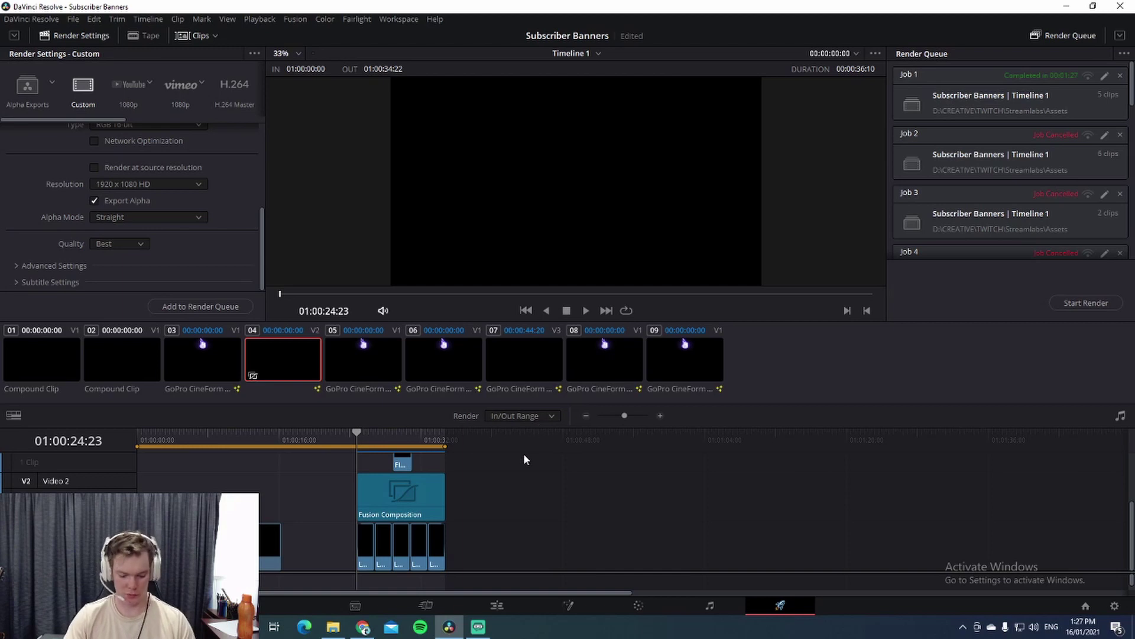
{"action": "key", "text": "i"}
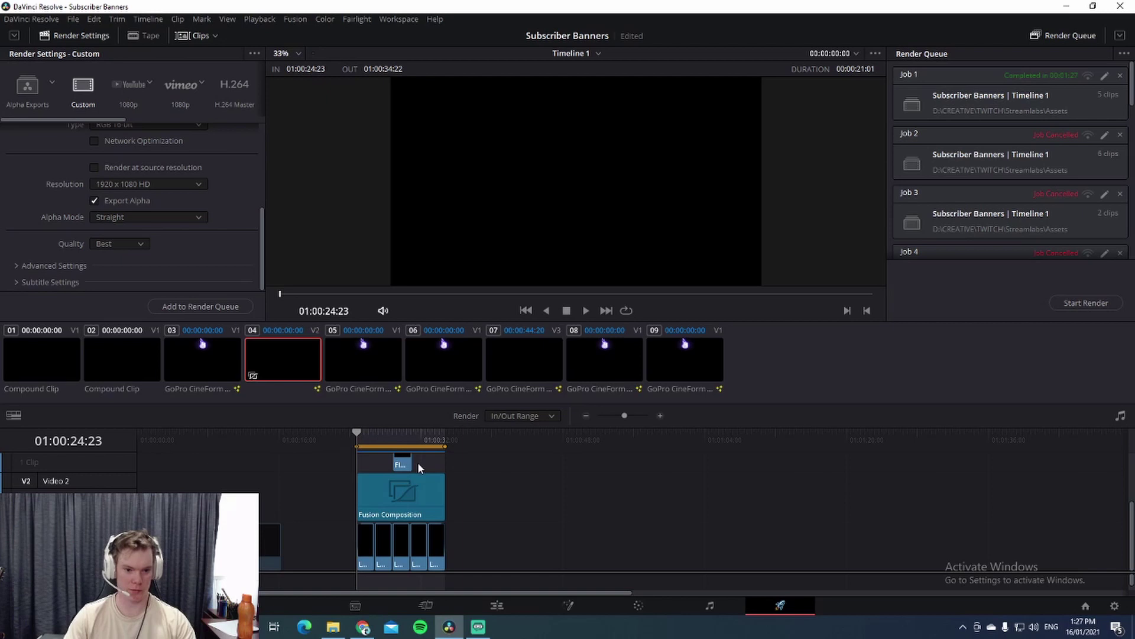
{"action": "scroll", "coordinate": [85, 184], "scroll_direction": "up", "scroll_amount": 4}
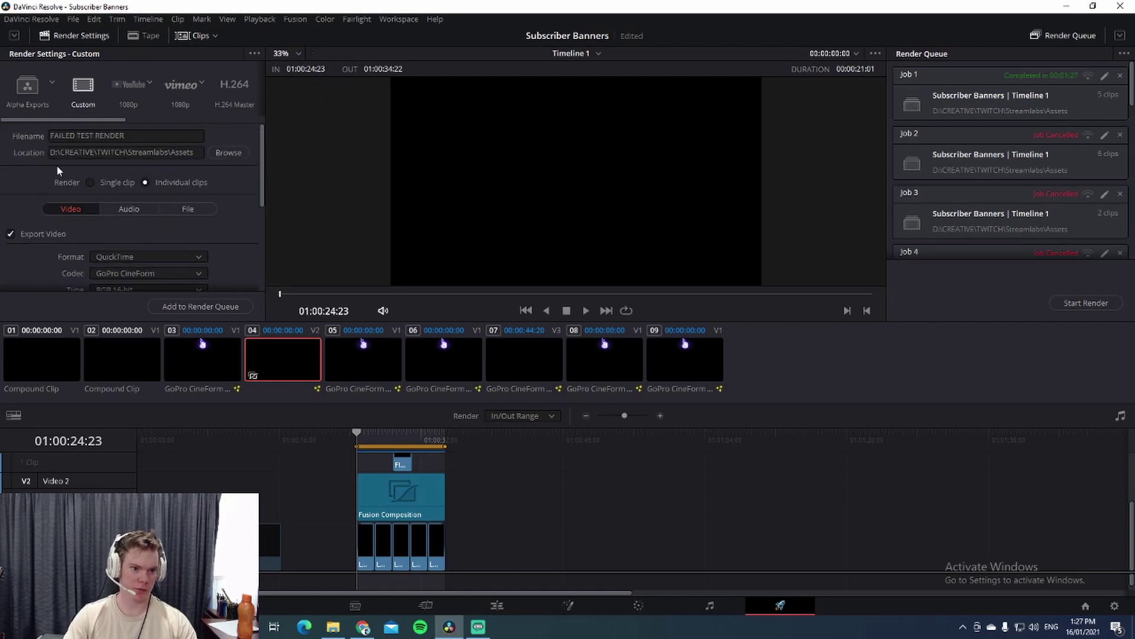
{"action": "scroll", "coordinate": [208, 185], "scroll_direction": "down", "scroll_amount": 1}
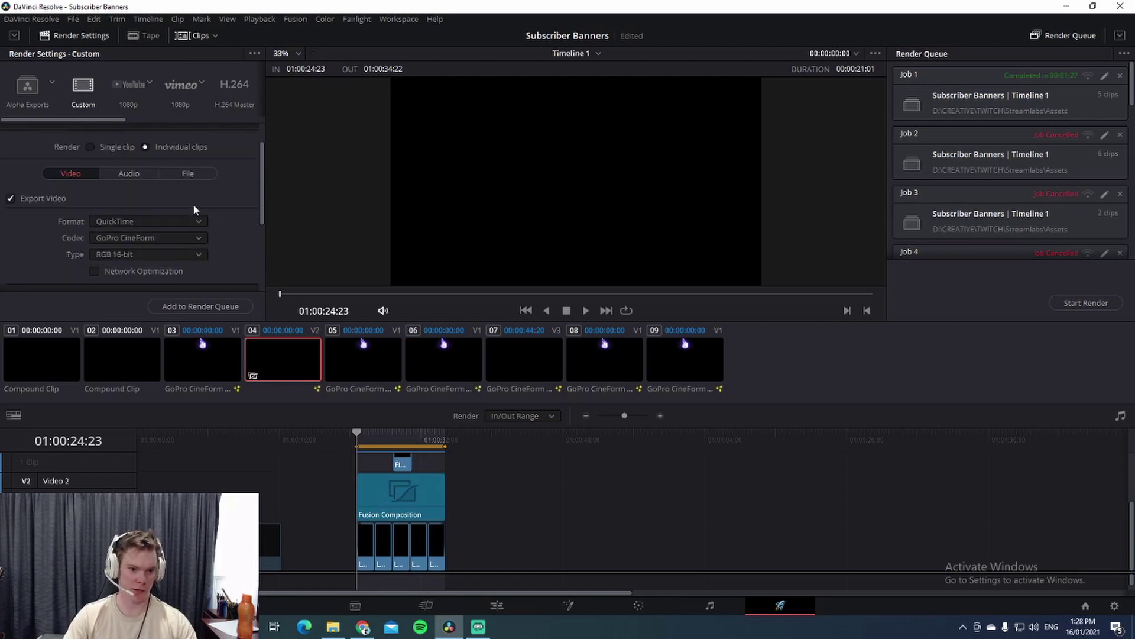
{"action": "scroll", "coordinate": [135, 196], "scroll_direction": "up", "scroll_amount": 1}
{"action": "scroll", "coordinate": [213, 184], "scroll_direction": "down", "scroll_amount": 2}
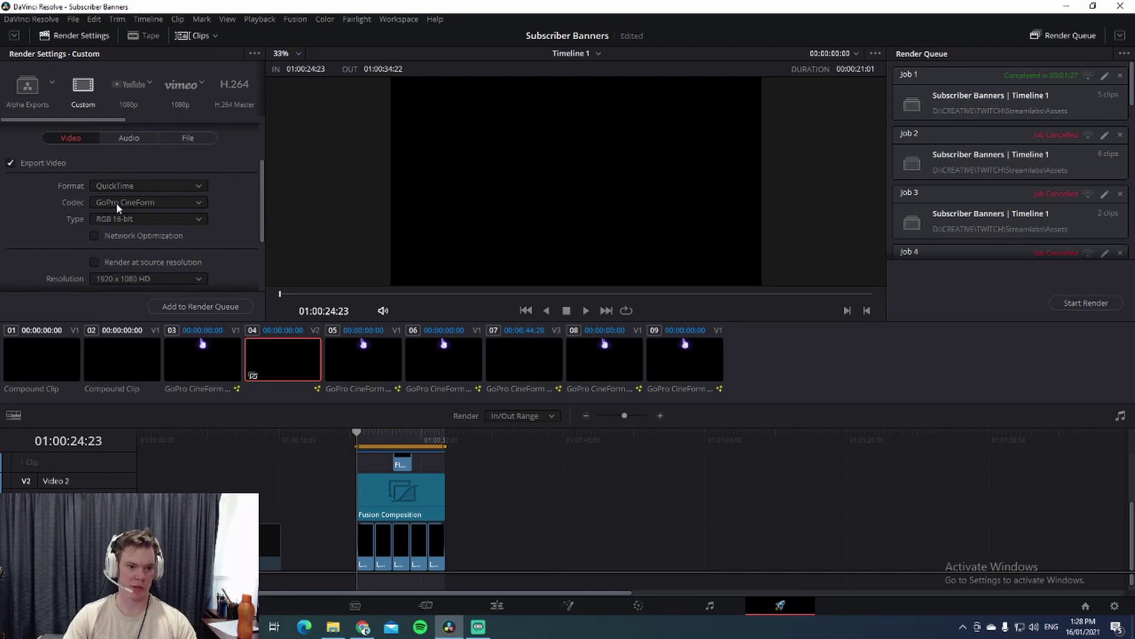
{"action": "scroll", "coordinate": [171, 223], "scroll_direction": "down", "scroll_amount": 2}
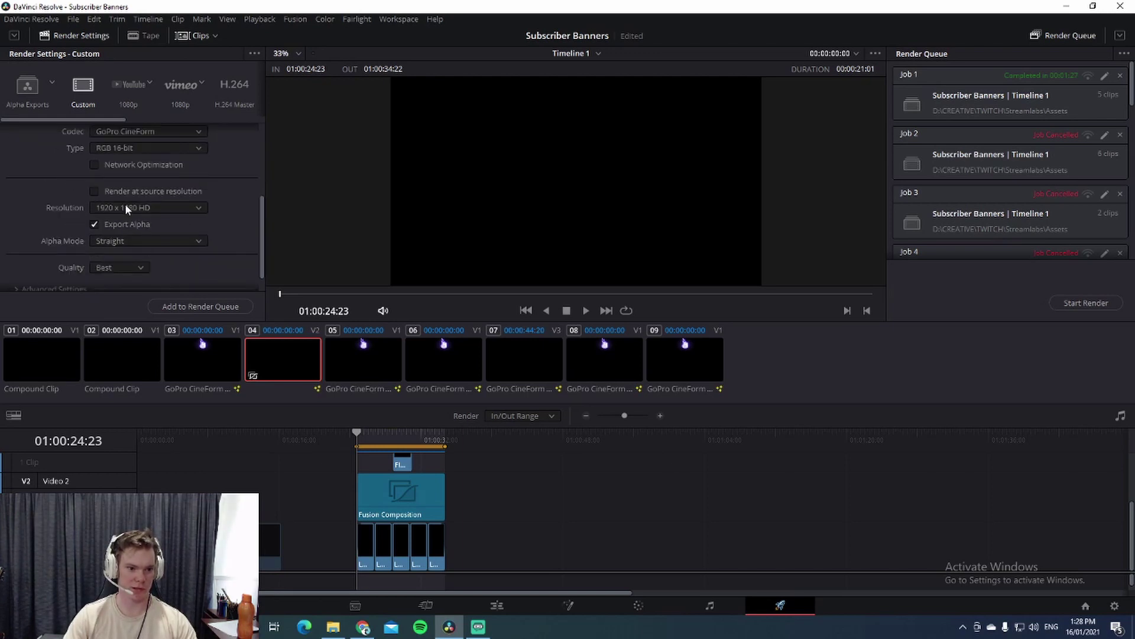
{"action": "scroll", "coordinate": [162, 240], "scroll_direction": "down", "scroll_amount": 1}
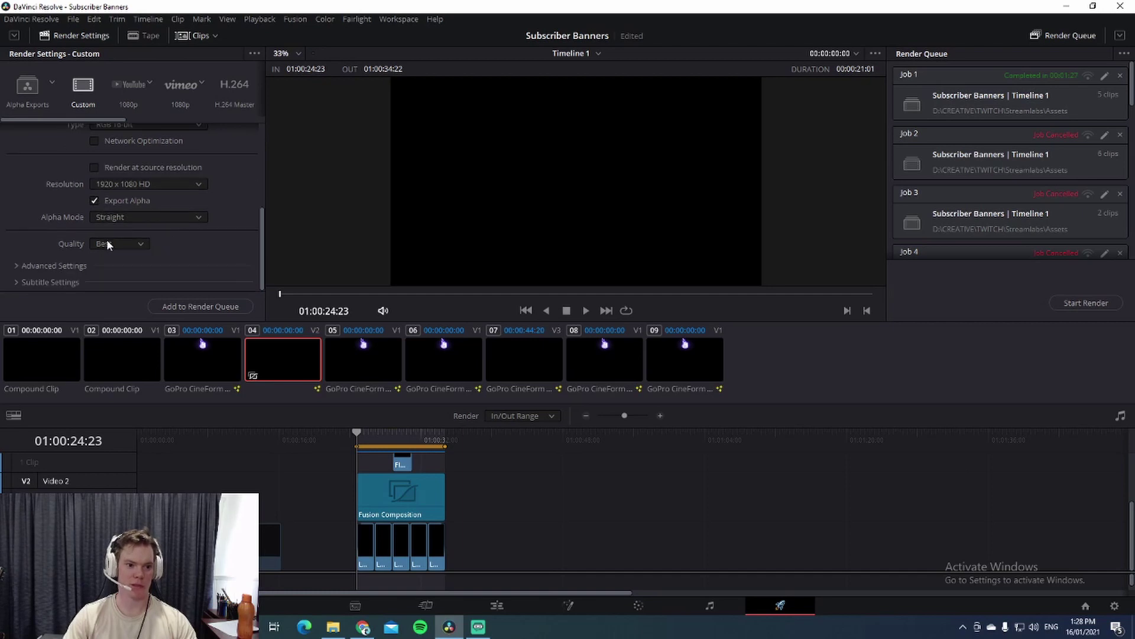
{"action": "left_click", "coordinate": [221, 307]}
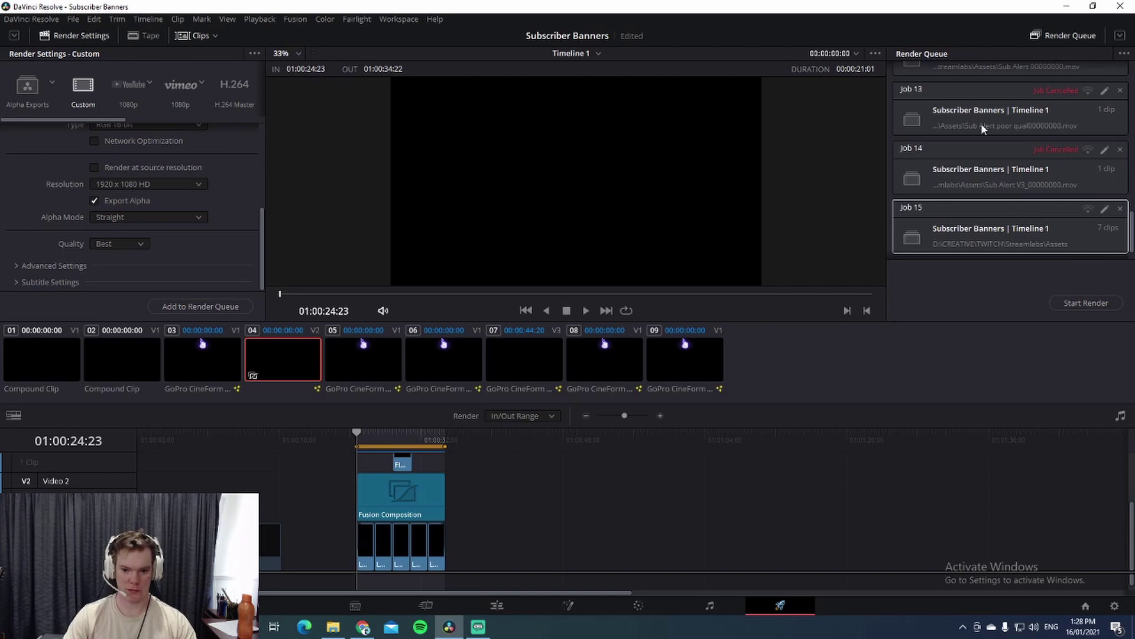
Start rendering job 15 and dismiss the Fusion composition failure error
{"action": "left_click", "coordinate": [1077, 303]}
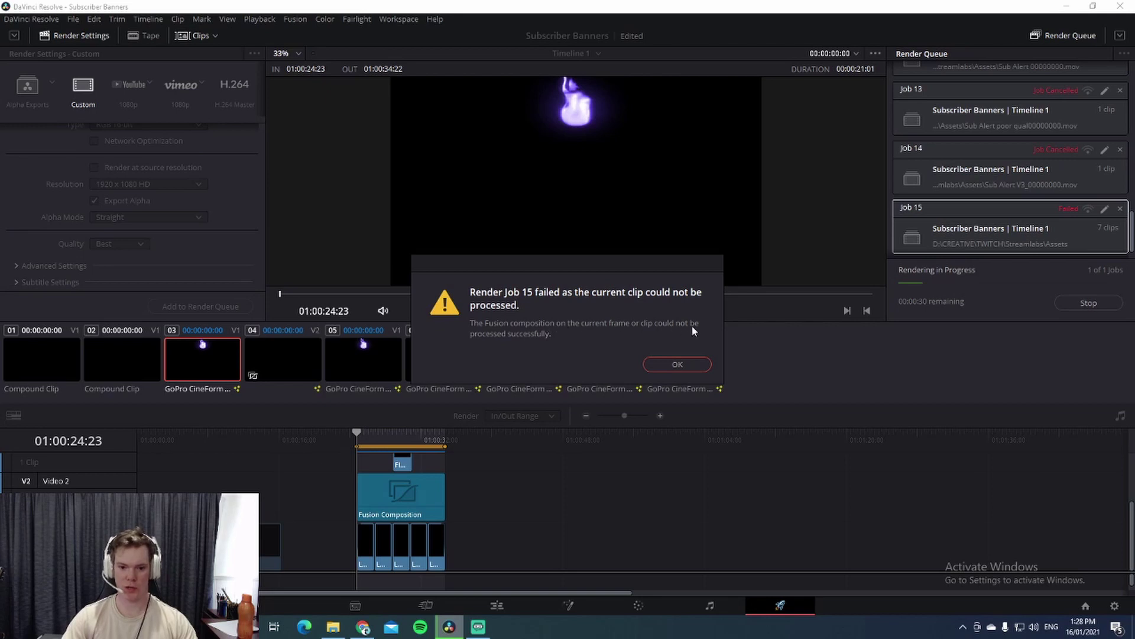
{"action": "left_click", "coordinate": [677, 364]}
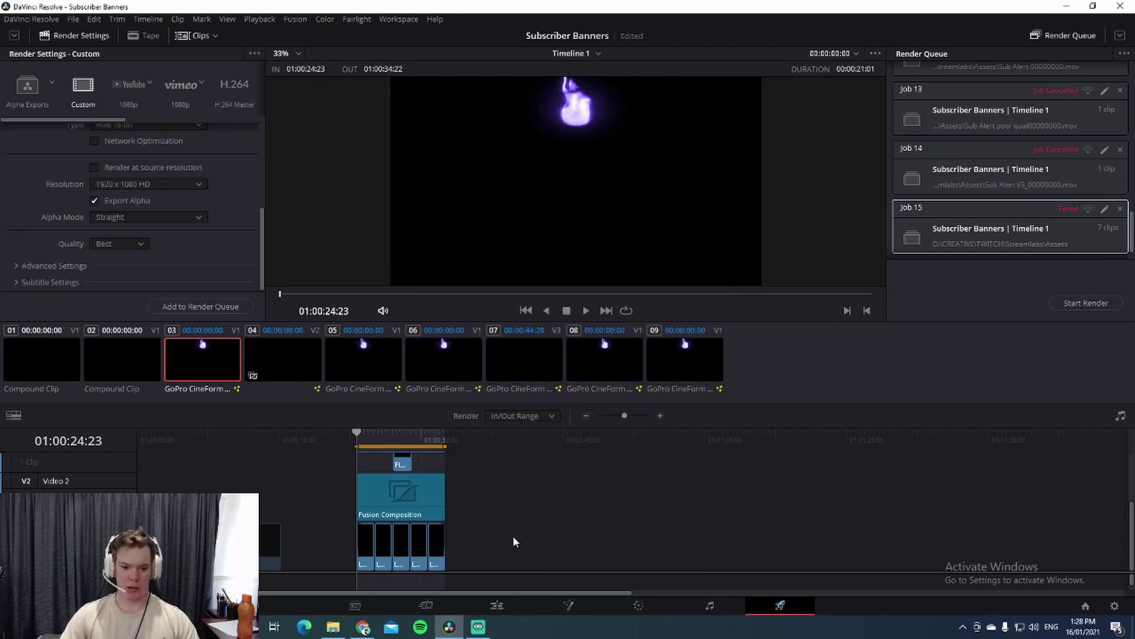
Delete the five Long flame clips from Video 1
{"action": "left_click", "coordinate": [496, 606]}
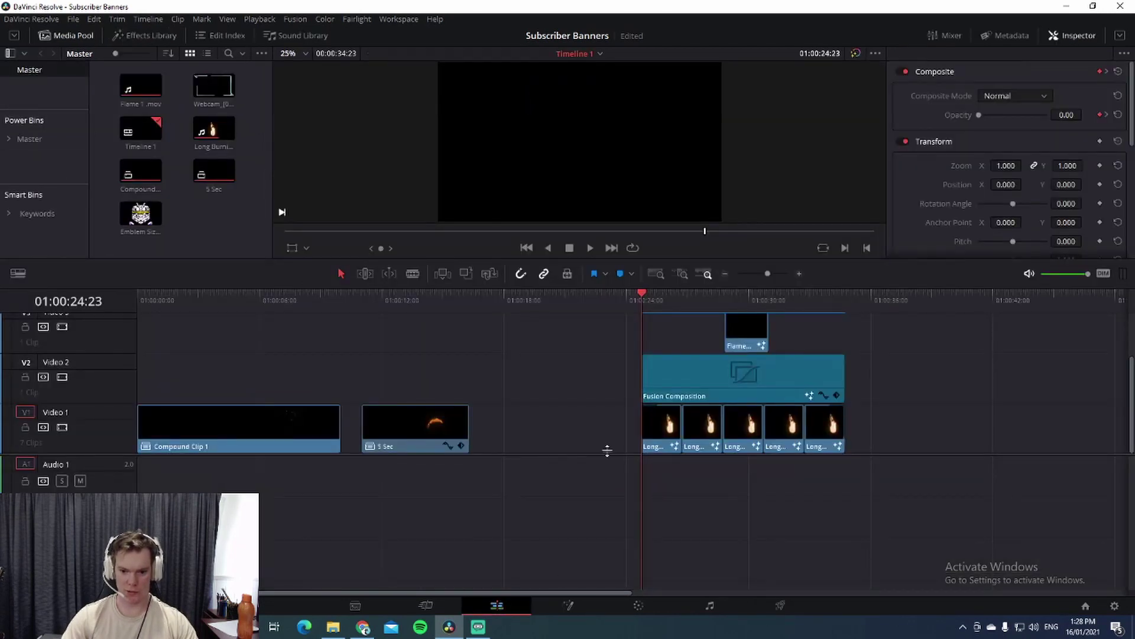
{"action": "left_click_drag", "start_coordinate": [581, 424], "coordinate": [925, 434]}
{"action": "key", "text": "Delete"}
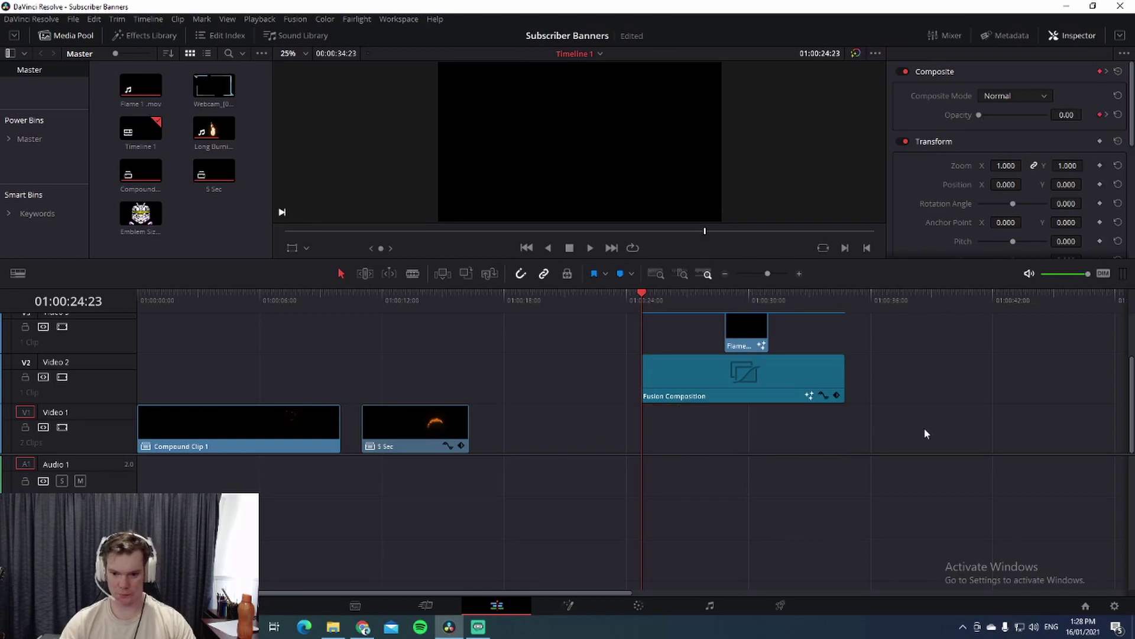
Queue and render the trimmed timeline as job 16, replacing the existing file
{"action": "left_click", "coordinate": [781, 606]}
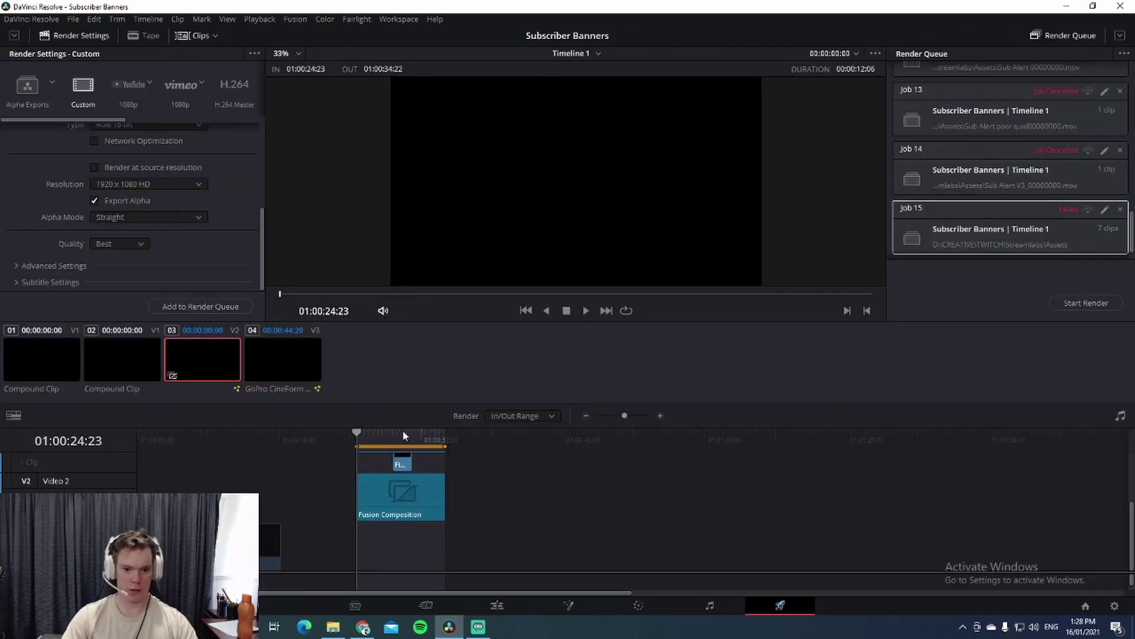
{"action": "scroll", "coordinate": [183, 196], "scroll_direction": "up", "scroll_amount": 3}
{"action": "scroll", "coordinate": [195, 216], "scroll_direction": "down", "scroll_amount": 3}
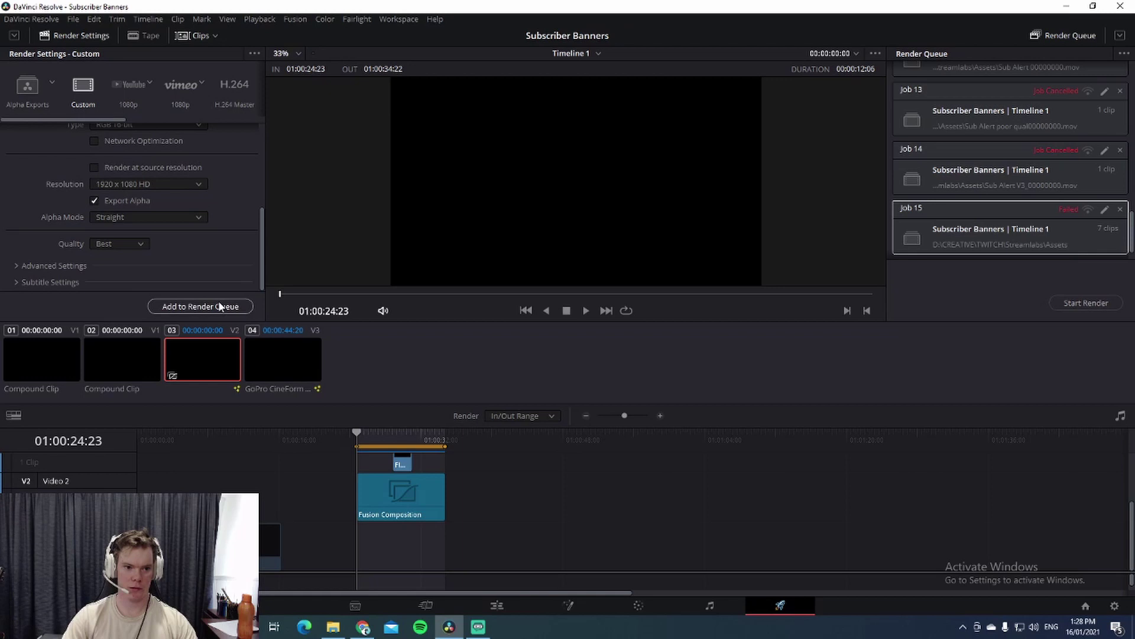
{"action": "left_click", "coordinate": [218, 305]}
{"action": "left_click", "coordinate": [1085, 304]}
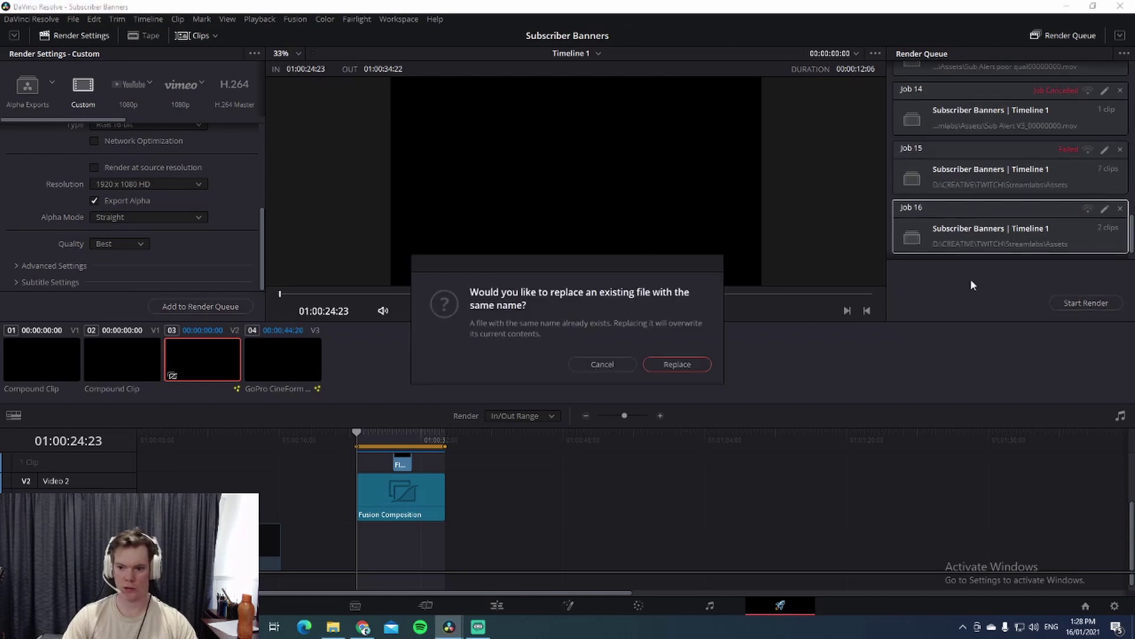
{"action": "left_click", "coordinate": [677, 364]}
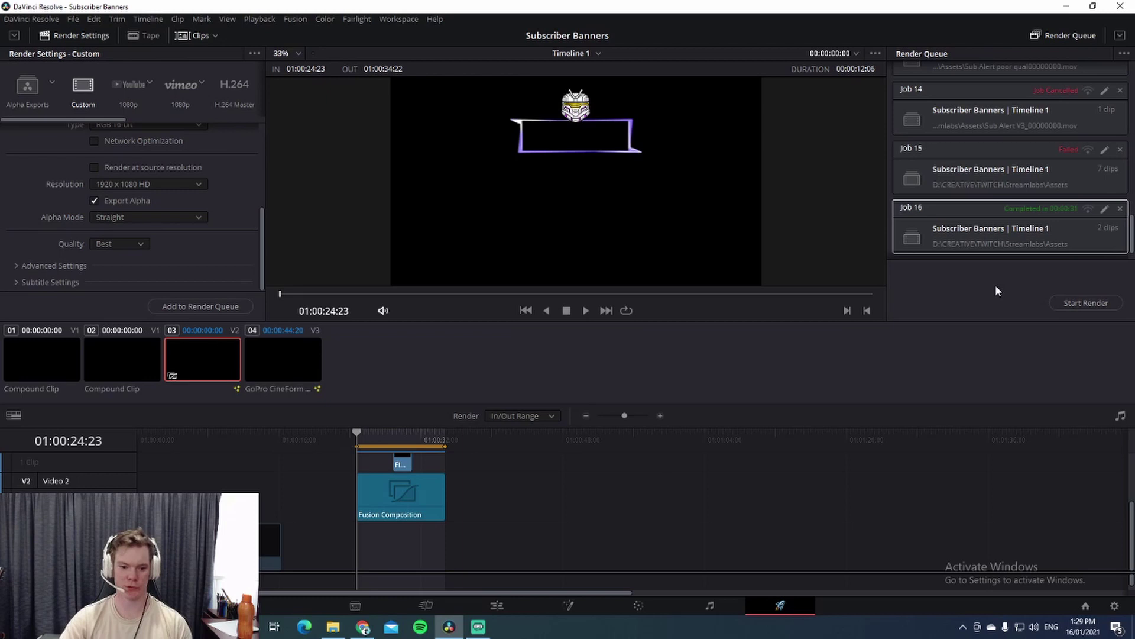
Preview the banner on the Edit timeline, parking the playhead at 01:00:29:25
{"action": "left_click", "coordinate": [505, 607]}
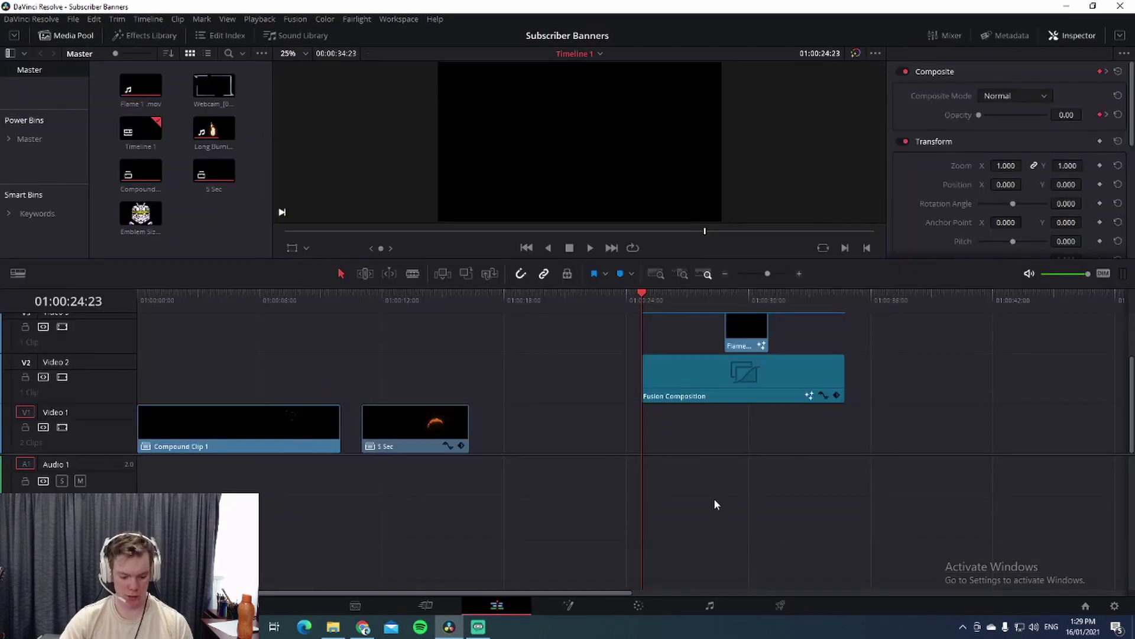
{"action": "left_click", "coordinate": [560, 371]}
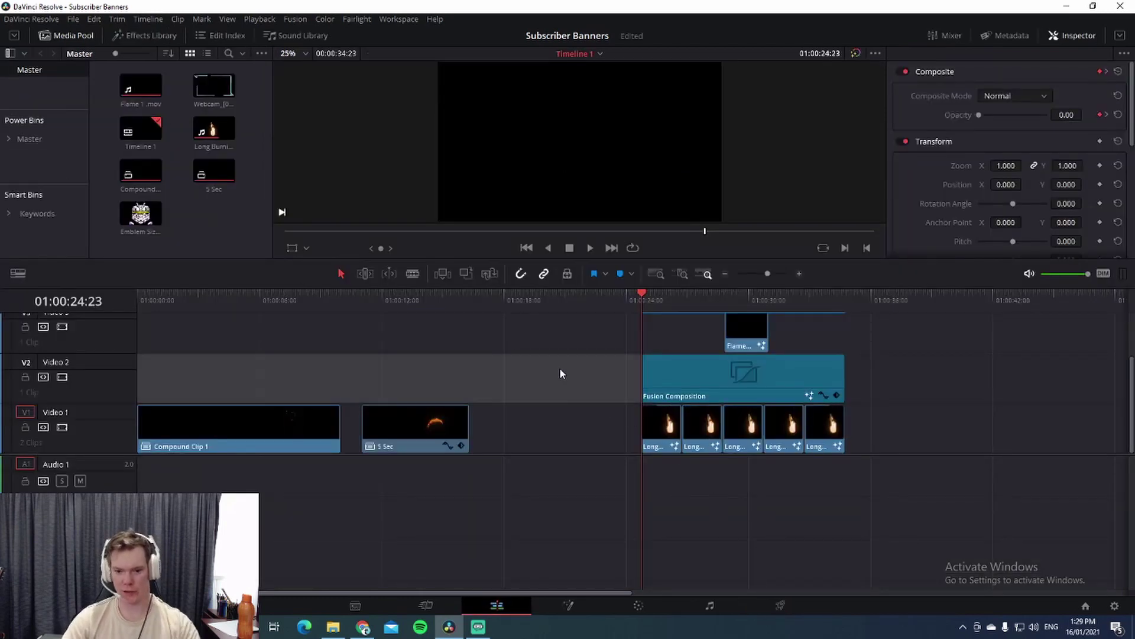
{"action": "left_click", "coordinate": [584, 341]}
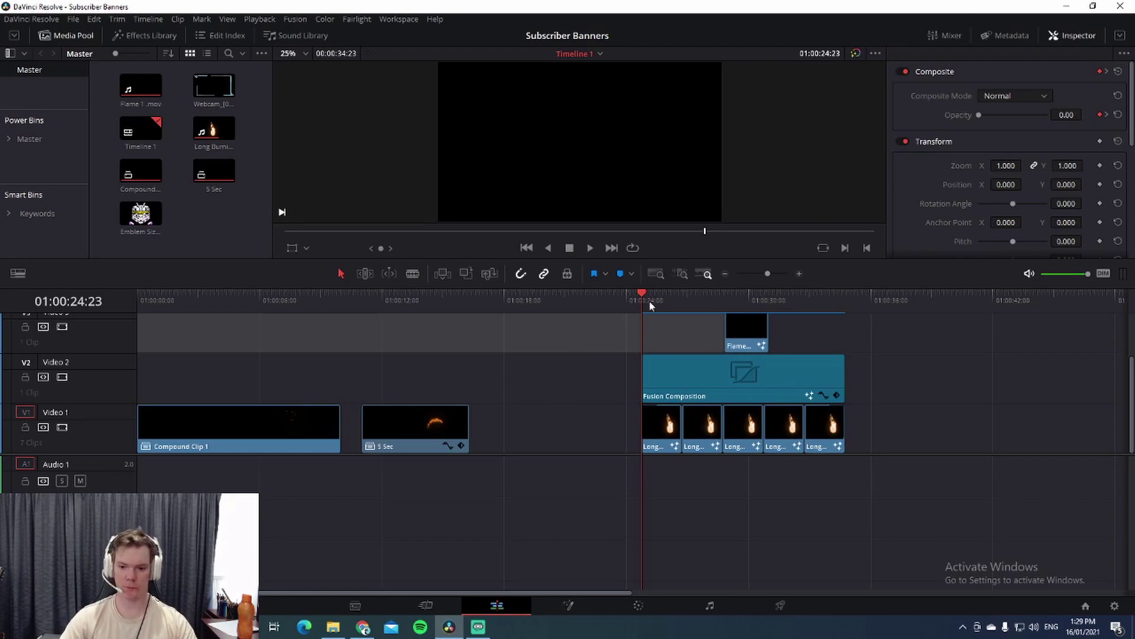
{"action": "left_click_drag", "start_coordinate": [643, 295], "coordinate": [745, 296]}
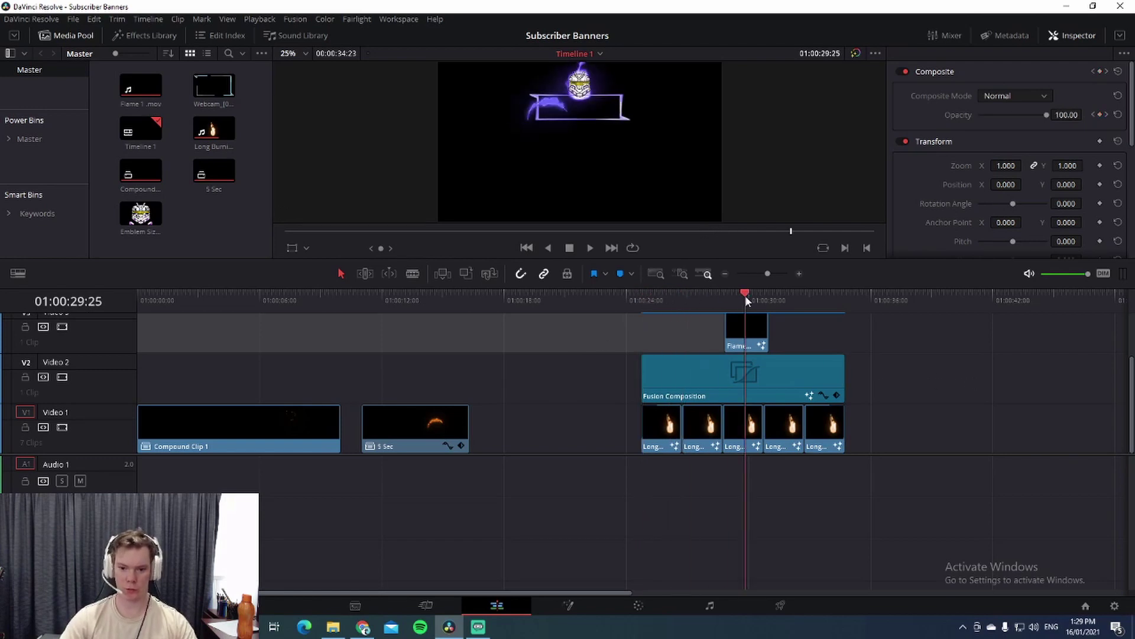
{"action": "left_click", "coordinate": [603, 320]}
Select the Fusion Composition with its stacked flame clips and create Compound Clip 2
{"action": "left_click_drag", "start_coordinate": [679, 344], "coordinate": [863, 438]}
{"action": "right_click", "coordinate": [786, 371]}
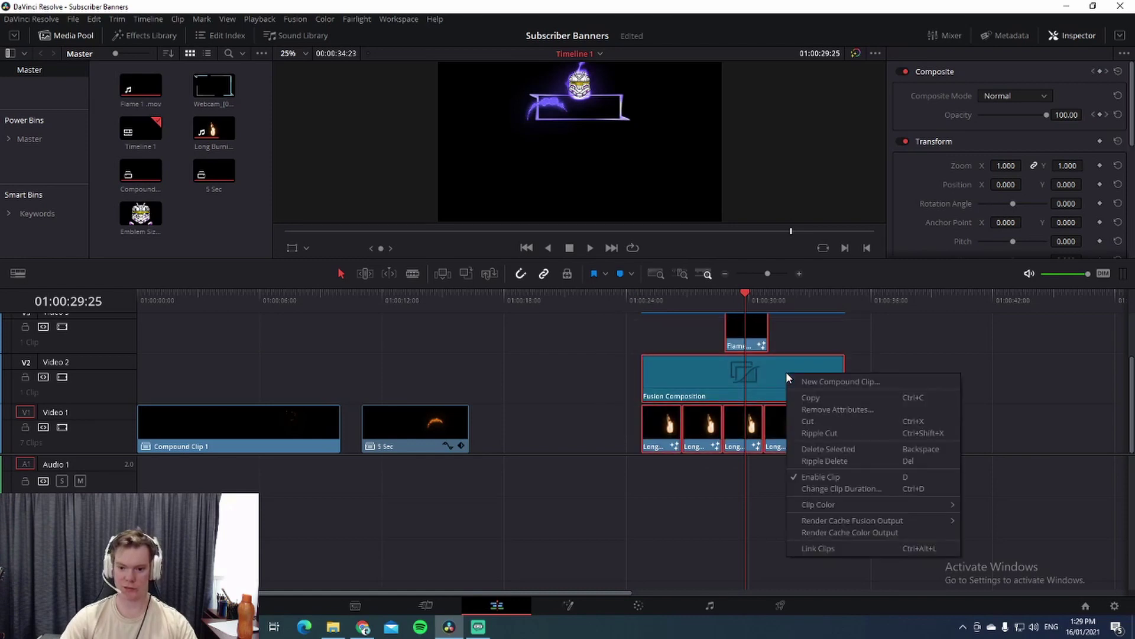
{"action": "left_click", "coordinate": [655, 345]}
{"action": "left_click_drag", "start_coordinate": [648, 353], "coordinate": [911, 526]}
{"action": "left_click", "coordinate": [924, 420]}
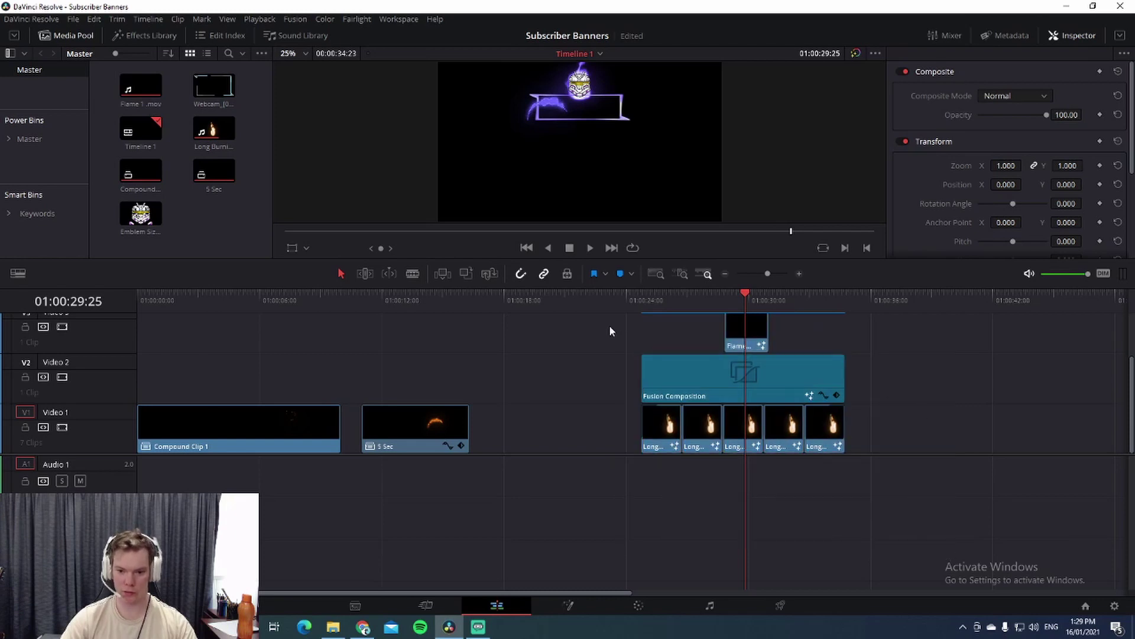
{"action": "left_click_drag", "start_coordinate": [609, 324], "coordinate": [879, 445]}
{"action": "right_click", "coordinate": [777, 378]}
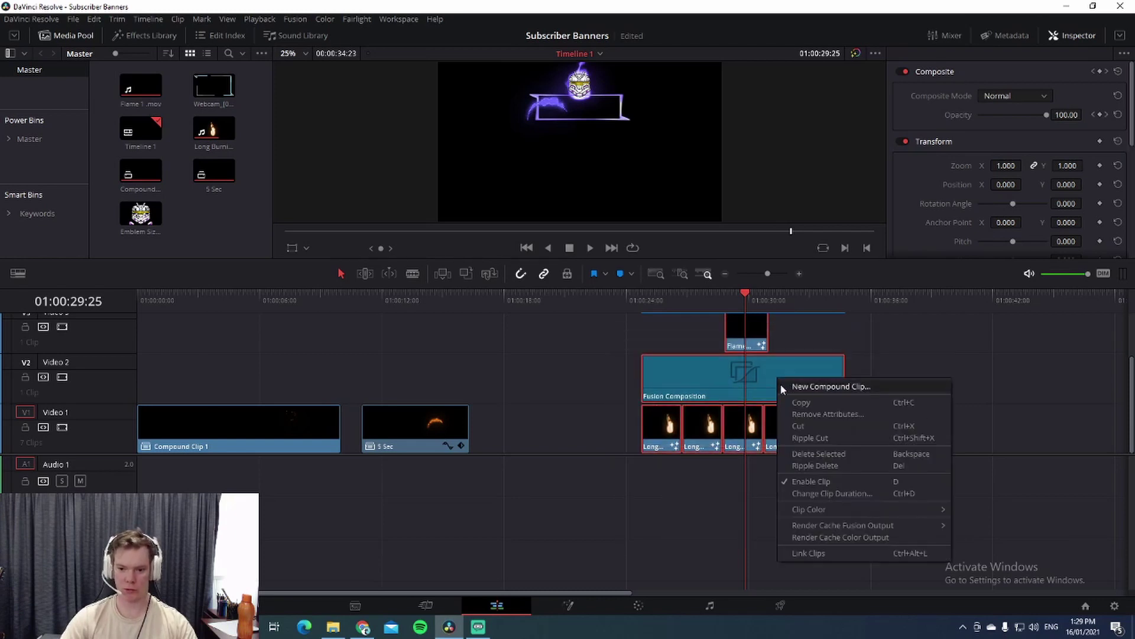
{"action": "left_click", "coordinate": [788, 386]}
{"action": "left_click", "coordinate": [634, 345]}
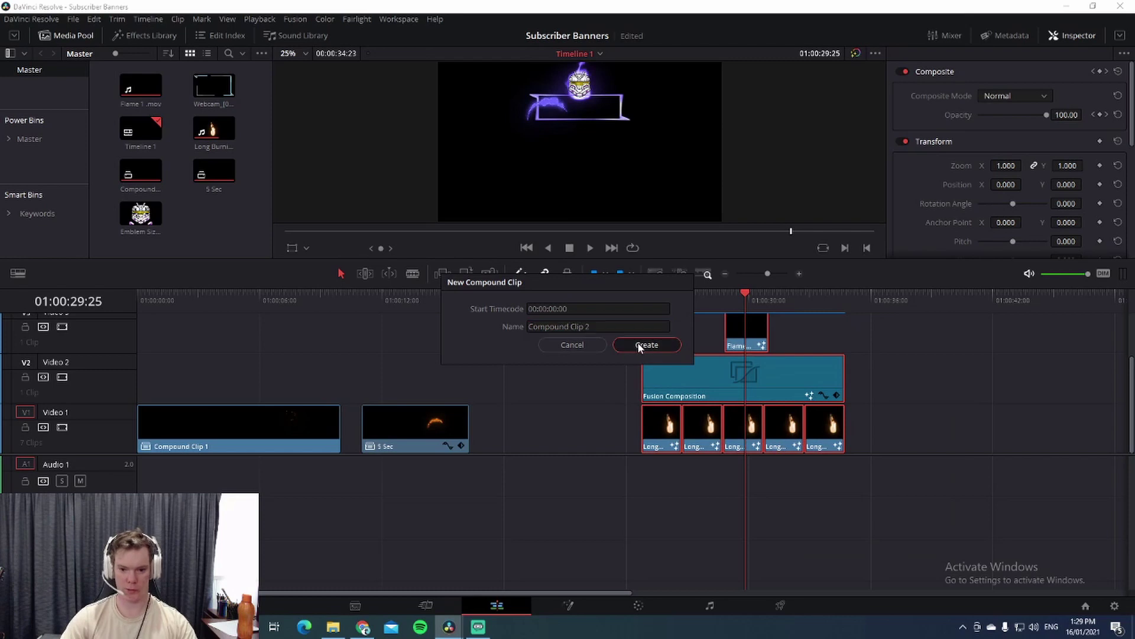
Try 1.120 zoom and Position Y 55 on Compound Clip 2, undoing both
{"action": "left_click", "coordinate": [731, 297]}
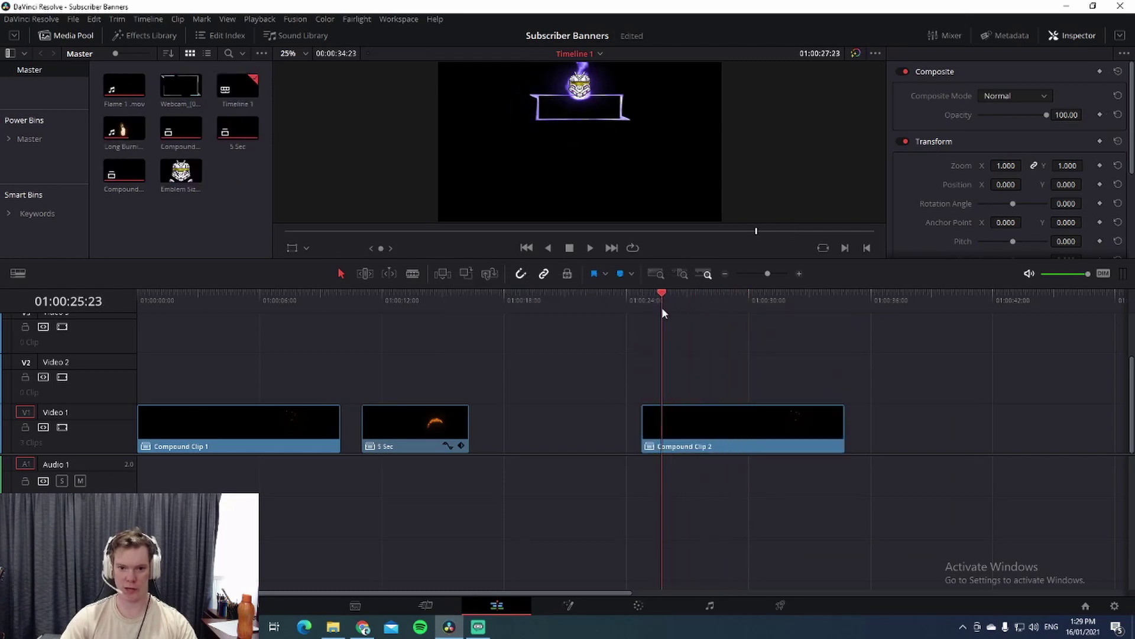
{"action": "left_click_drag", "start_coordinate": [663, 312], "coordinate": [790, 340]}
{"action": "left_click", "coordinate": [737, 416]}
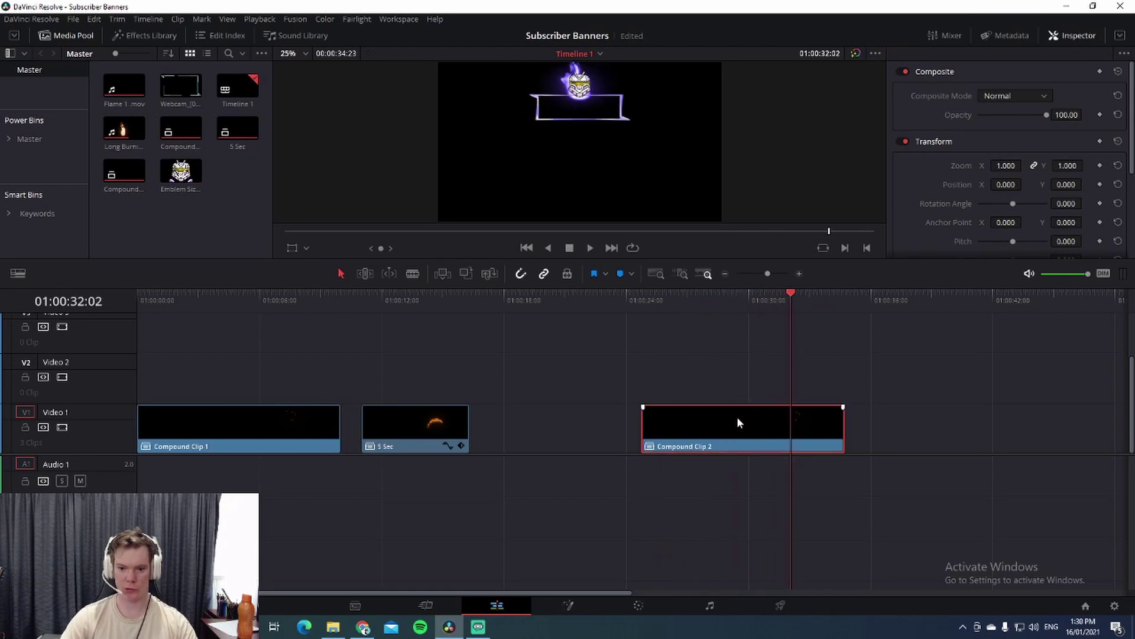
{"action": "mouse_move", "coordinate": [1005, 165]}
{"action": "left_mouse_down"}
{"action": "mouse_move", "coordinate": [1023, 165]}
{"action": "mouse_move", "coordinate": [994, 165]}
{"action": "left_mouse_up"}
{"action": "key", "text": "ctrl+z"}
{"action": "left_click_drag", "start_coordinate": [1058, 185], "coordinate": [1086, 184]}
{"action": "key", "text": "ctrl+z"}
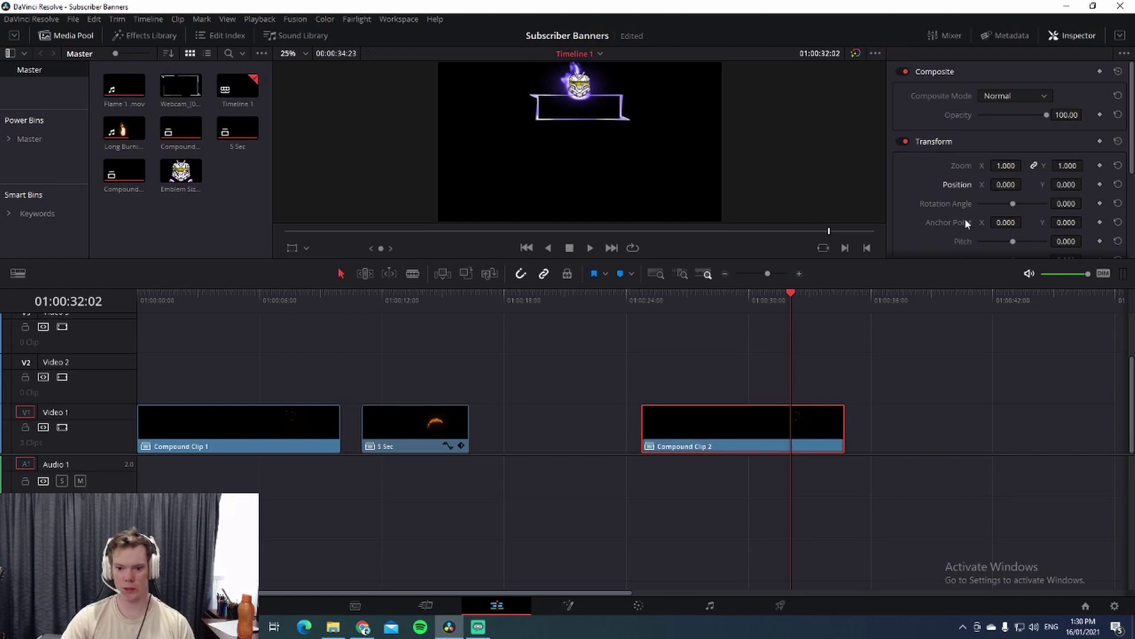
Apply Box Blur from the OpenFX blur filters to Compound Clip 2 and check 01:00:30:29
{"action": "left_click", "coordinate": [145, 35]}
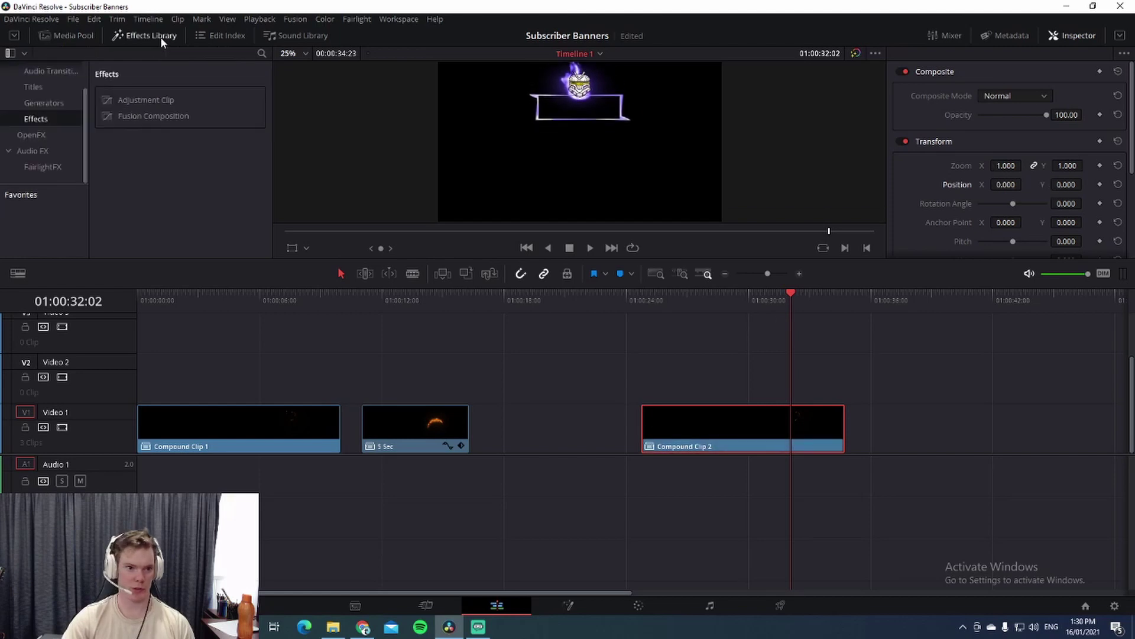
{"action": "scroll", "coordinate": [50, 102], "scroll_direction": "up", "scroll_amount": 2}
{"action": "left_click", "coordinate": [47, 87]}
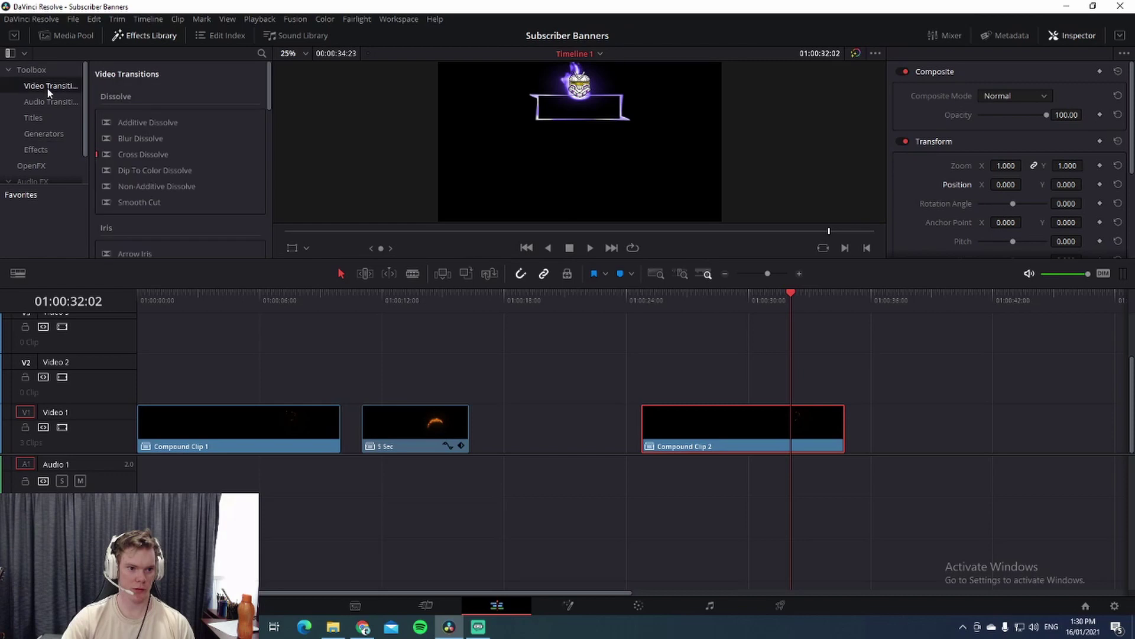
{"action": "scroll", "coordinate": [47, 89], "scroll_direction": "down", "scroll_amount": 1}
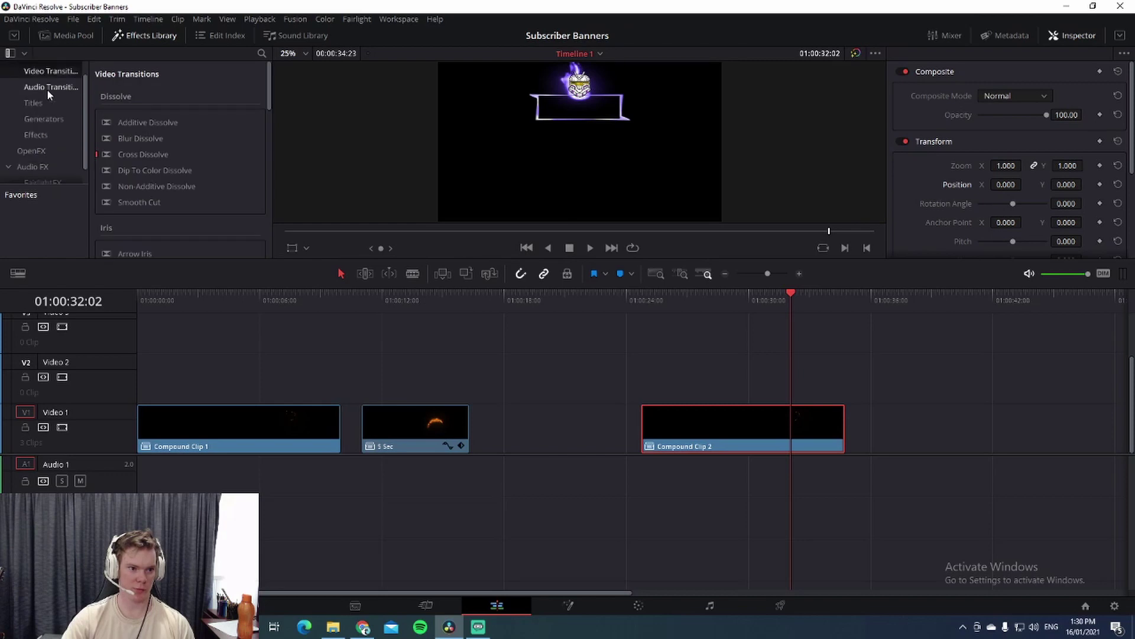
{"action": "left_click", "coordinate": [41, 133]}
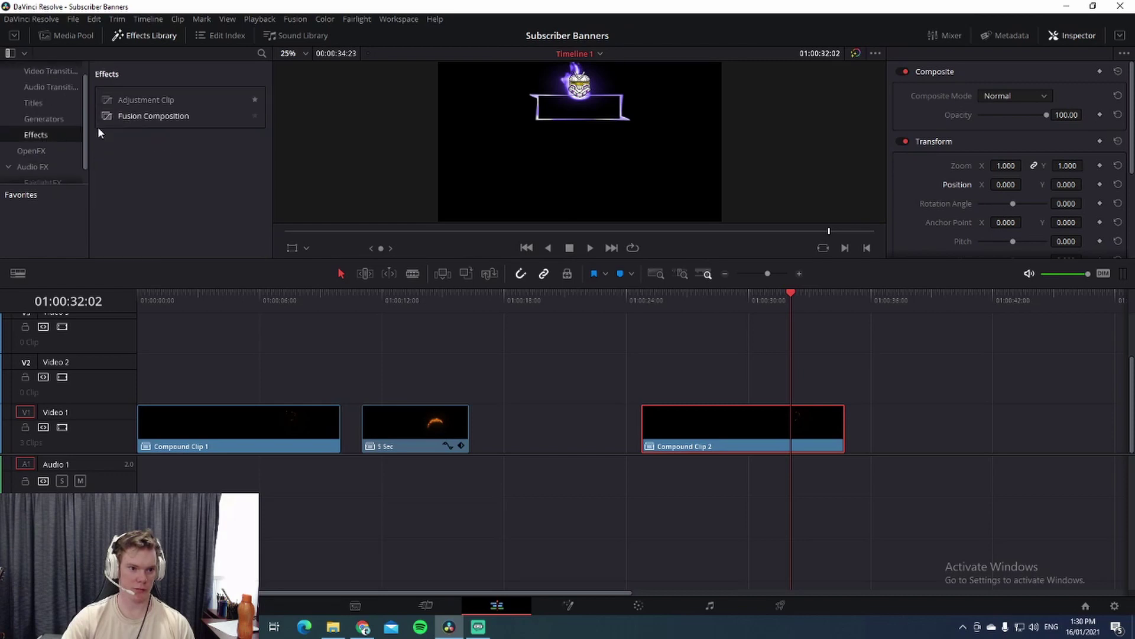
{"action": "left_click", "coordinate": [71, 149]}
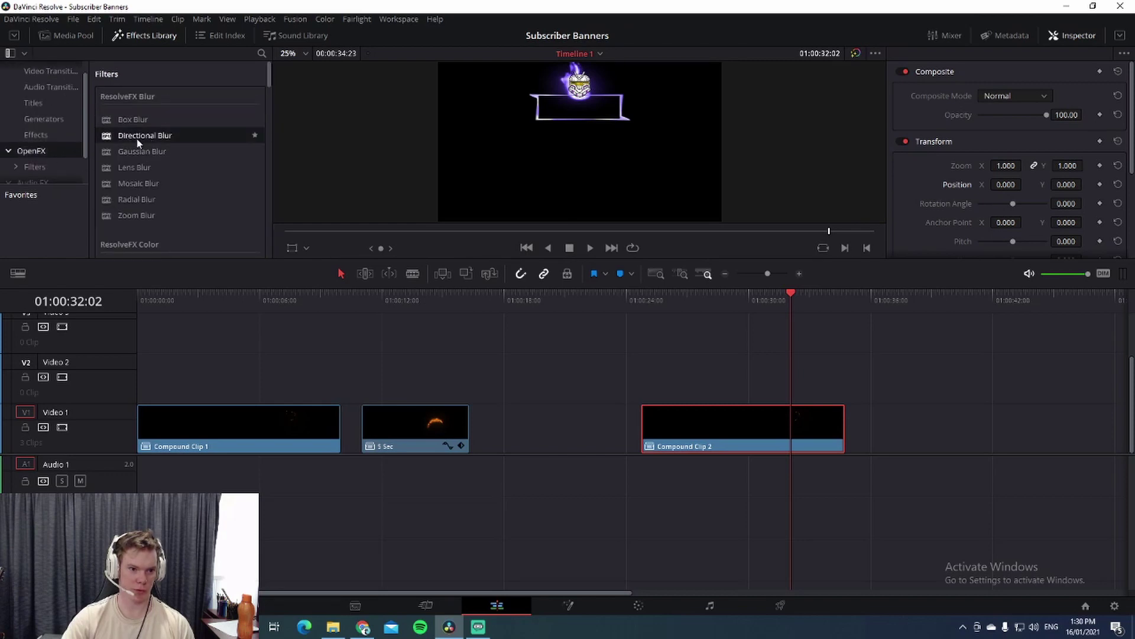
{"action": "left_click_drag", "start_coordinate": [133, 120], "coordinate": [676, 417]}
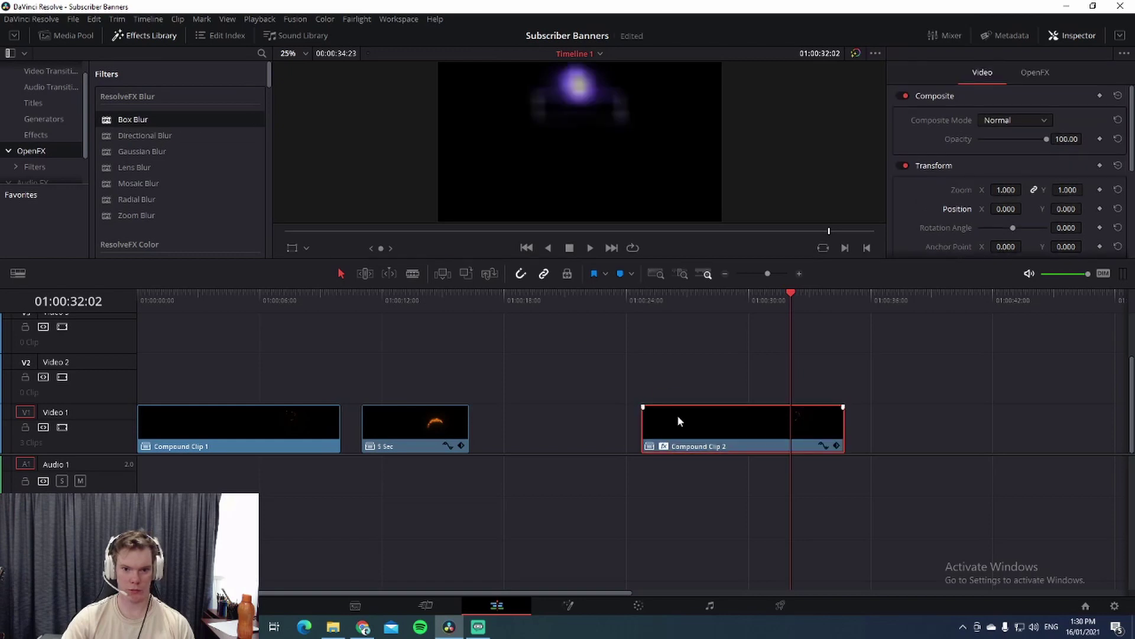
{"action": "left_click_drag", "start_coordinate": [799, 290], "coordinate": [768, 293]}
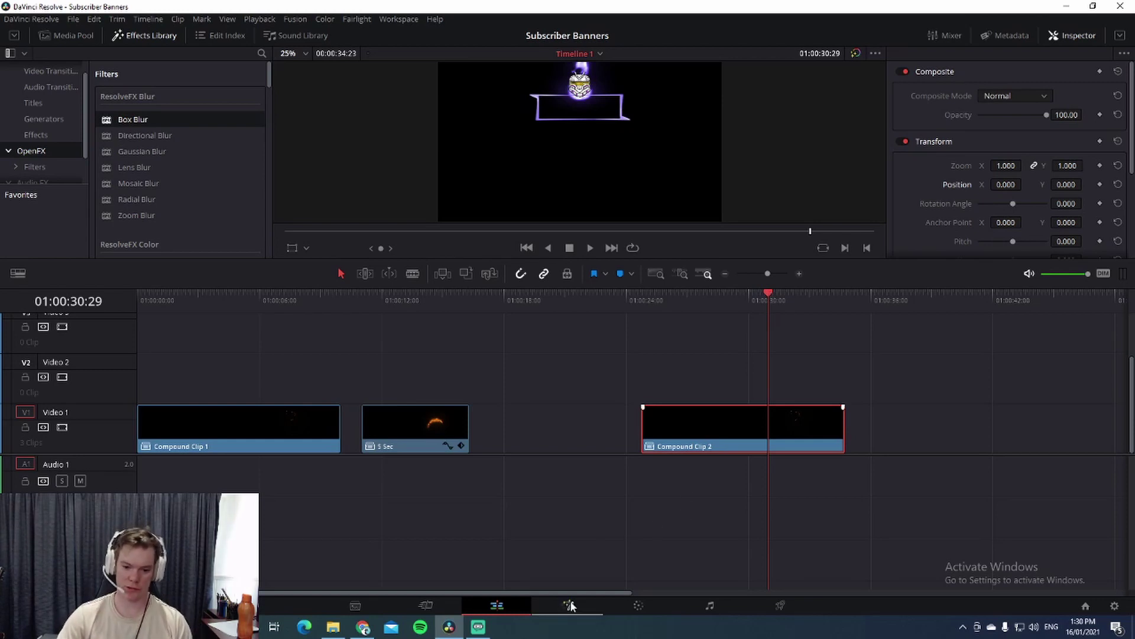
Rename the output file from FAILED to SUCCESSFUL TEST RENDER
{"action": "left_click", "coordinate": [762, 608]}
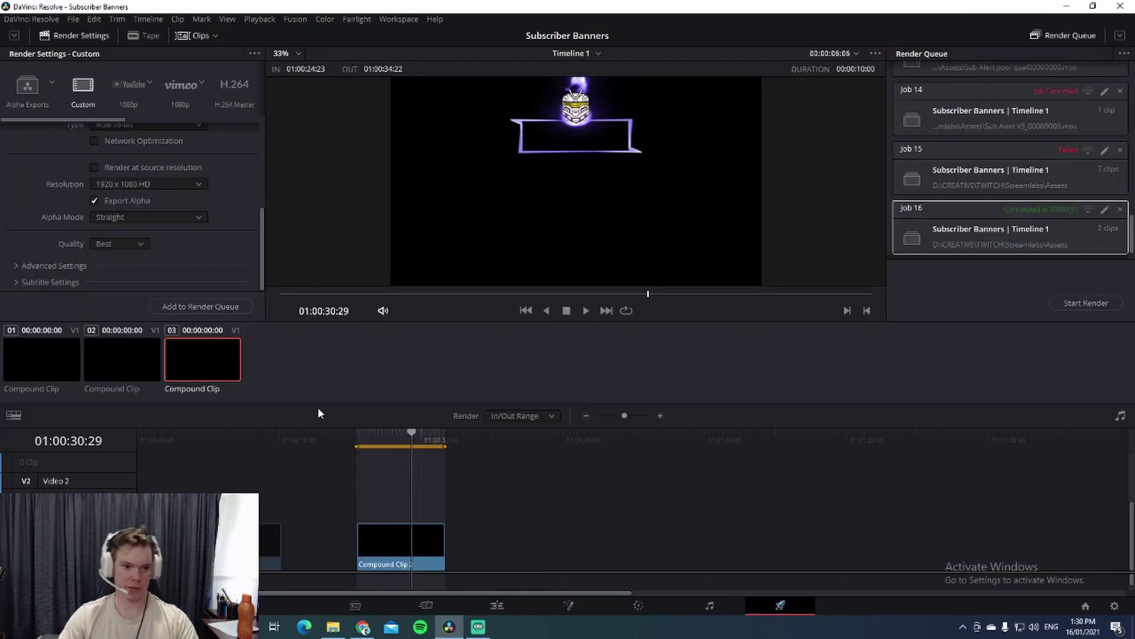
{"action": "scroll", "coordinate": [154, 218], "scroll_direction": "up", "scroll_amount": 5}
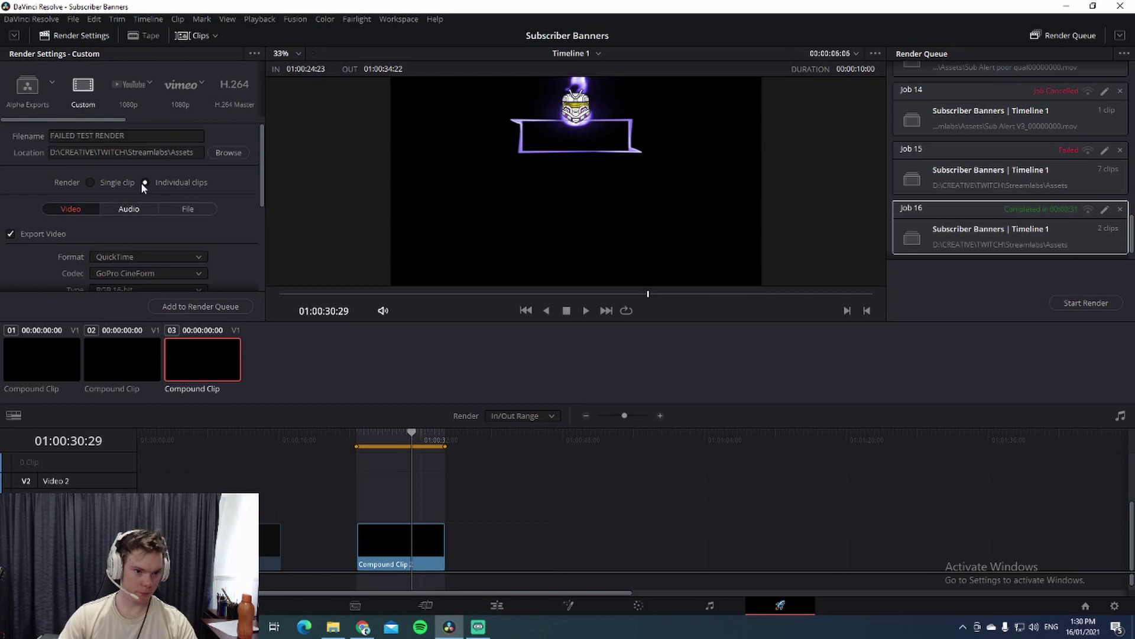
{"action": "left_click", "coordinate": [87, 136]}
{"action": "left_click_drag", "start_coordinate": [77, 135], "coordinate": [1, 138]}
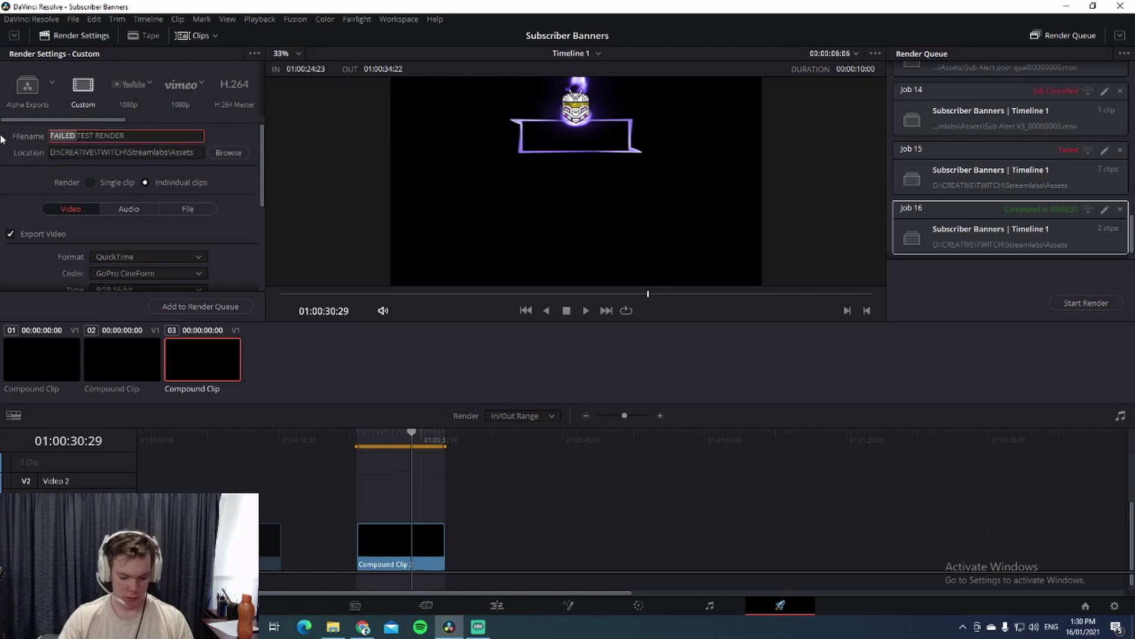
{"action": "type", "text": "SUCCESSFUL"}
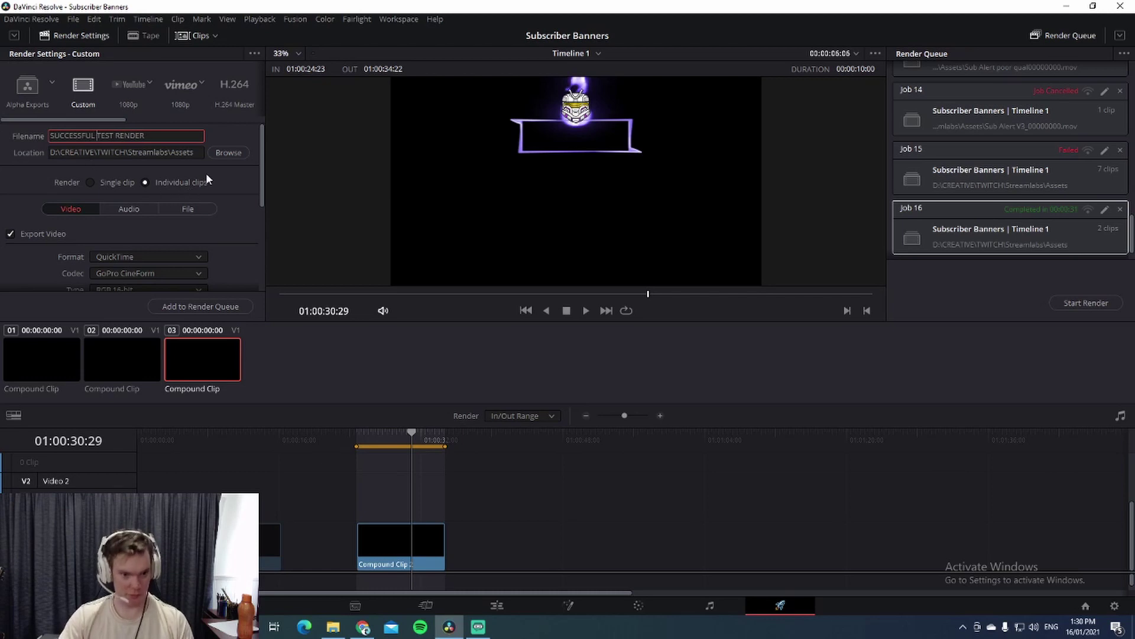
Queue Compound Clip 2's render as job 17 and render it
{"action": "scroll", "coordinate": [201, 178], "scroll_direction": "down", "scroll_amount": 5}
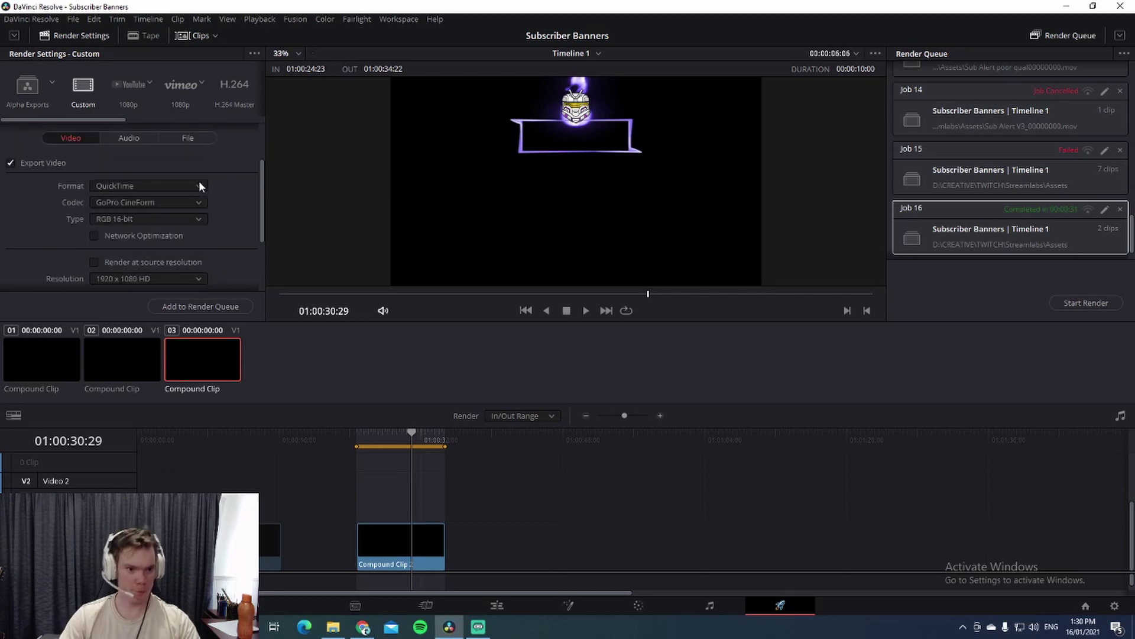
{"action": "left_click", "coordinate": [184, 307]}
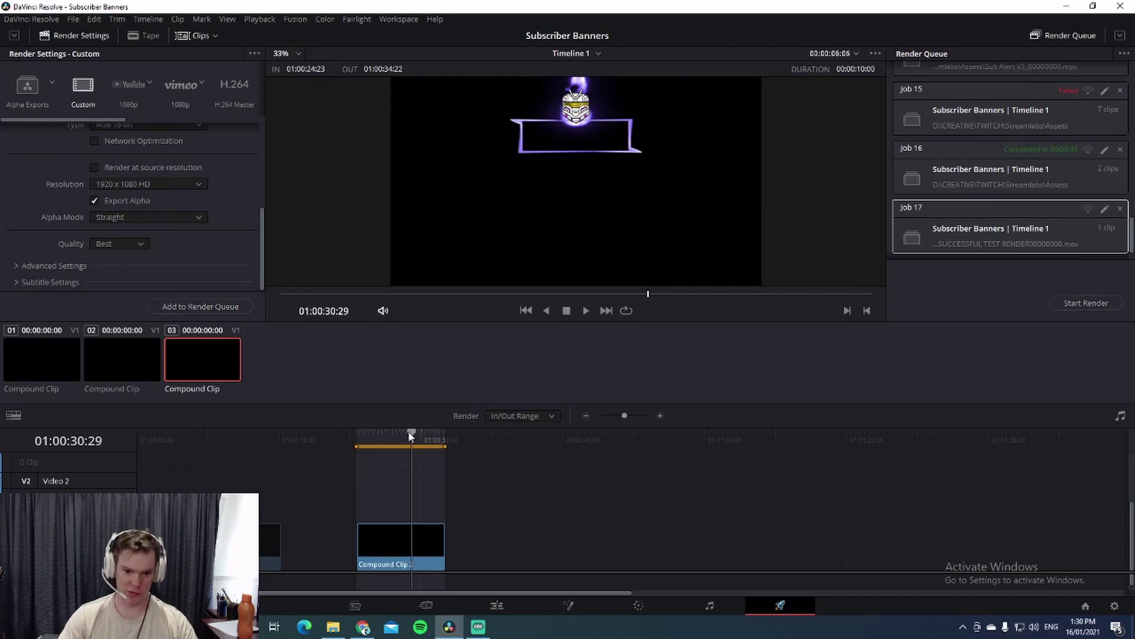
{"action": "mouse_move", "coordinate": [411, 435]}
{"action": "left_mouse_down"}
{"action": "mouse_move", "coordinate": [377, 439]}
{"action": "mouse_move", "coordinate": [424, 441]}
{"action": "mouse_move", "coordinate": [399, 453]}
{"action": "mouse_move", "coordinate": [413, 450]}
{"action": "left_mouse_up"}
{"action": "left_click", "coordinate": [1085, 302]}
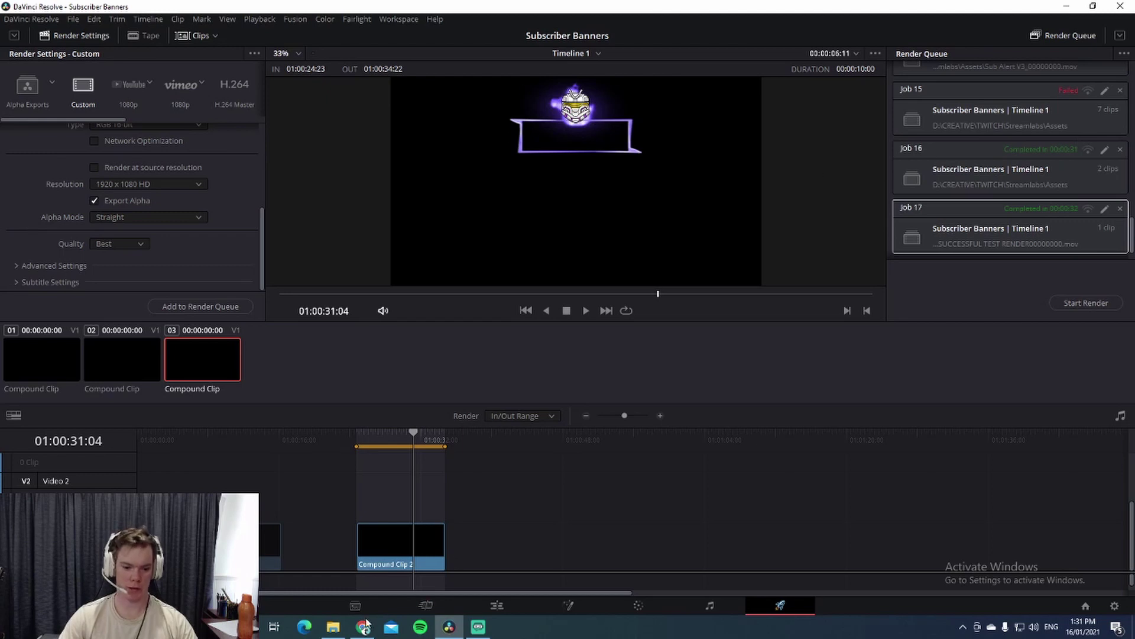
{"action": "left_click", "coordinate": [333, 627]}
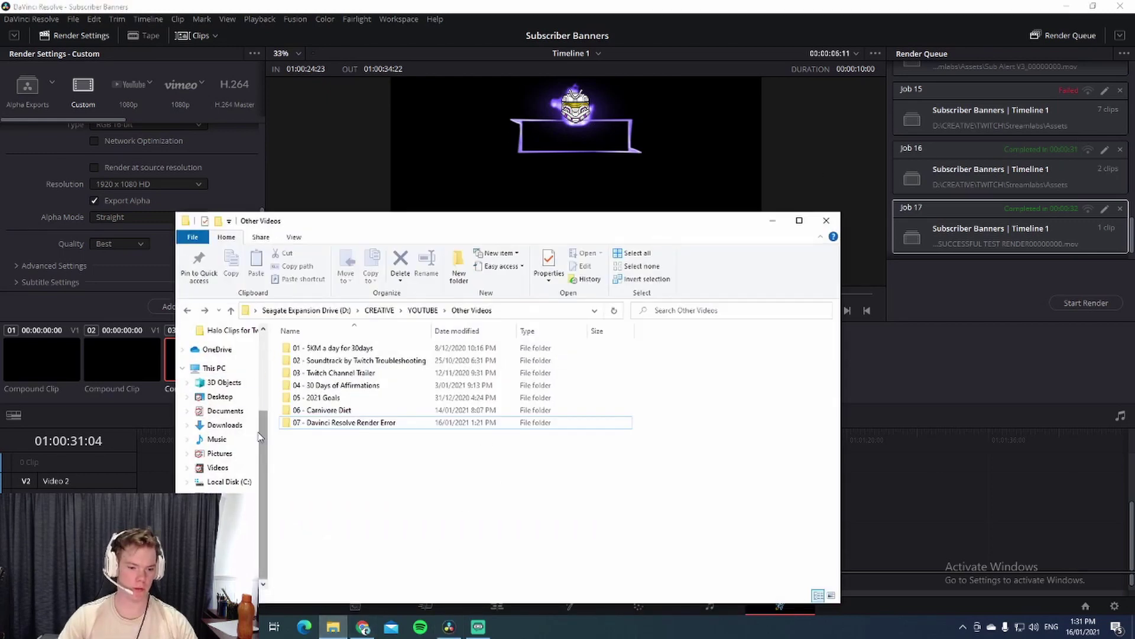
Go up to CREATIVE, open the TWITCH folder, then switch to Streamlabs OBS
{"action": "key", "text": "alt+Up"}
{"action": "key", "text": "alt+Up"}
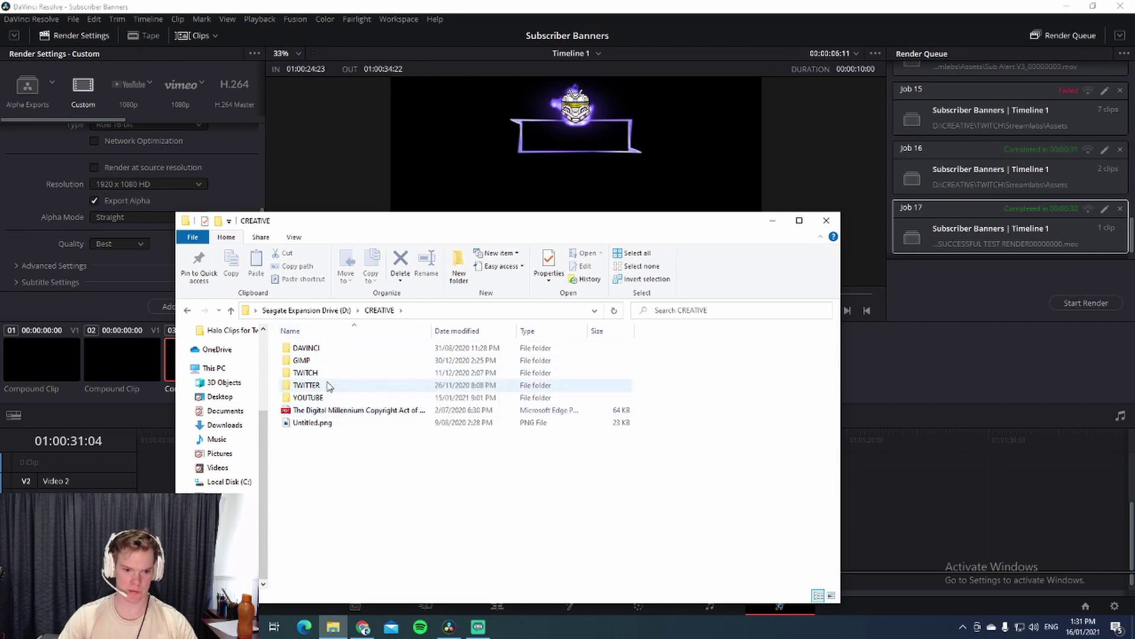
{"action": "double_click", "coordinate": [331, 372]}
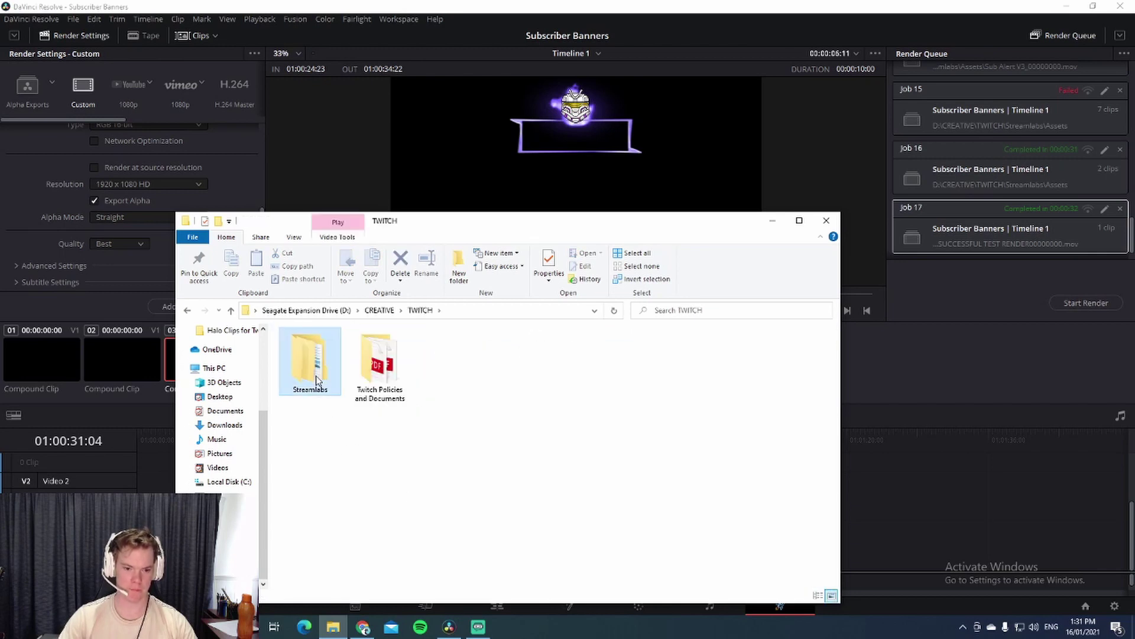
{"action": "key", "text": "alt+Tab"}
{"action": "key", "text": "alt+Tab"}
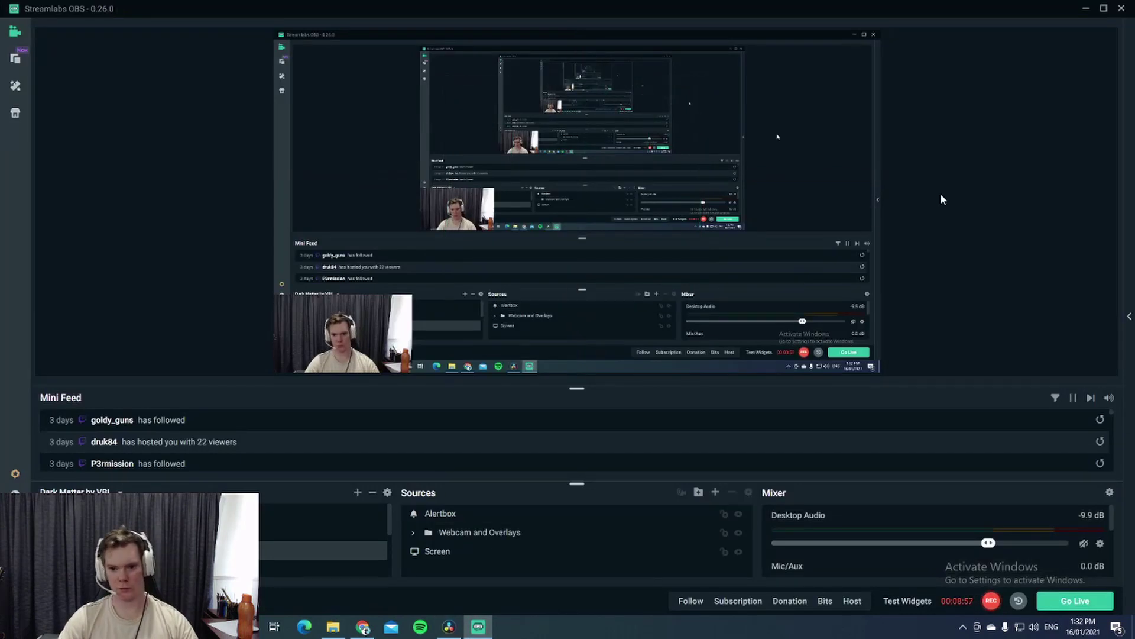
Fire a test Subscription alert in Streamlabs OBS, then return to DaVinci Resolve
{"action": "left_click", "coordinate": [739, 601]}
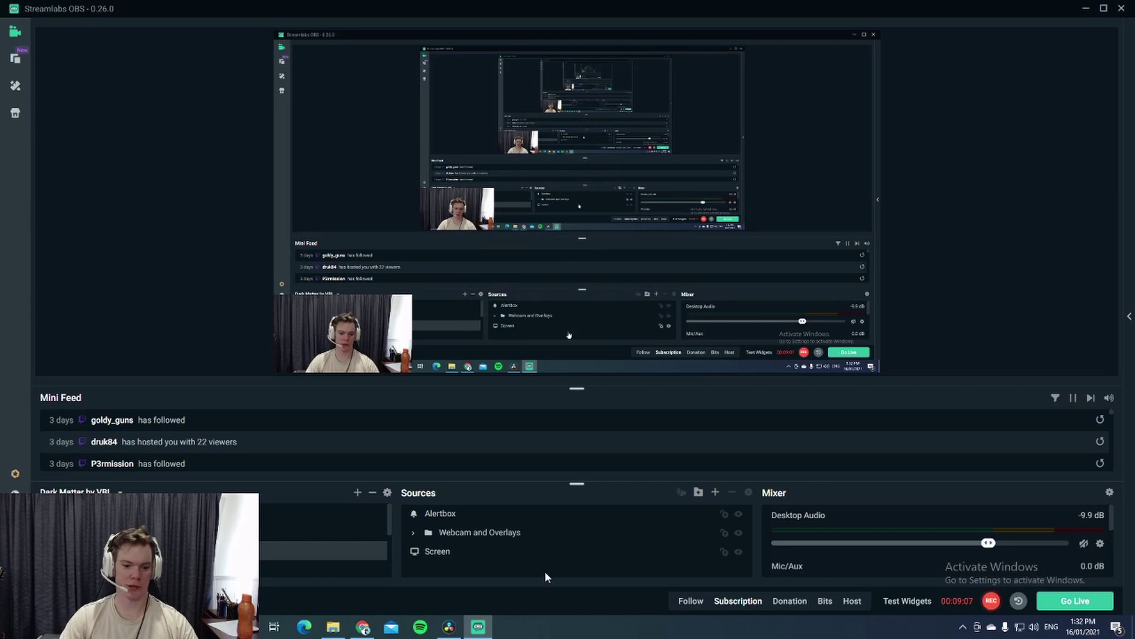
{"action": "left_click", "coordinate": [461, 625]}
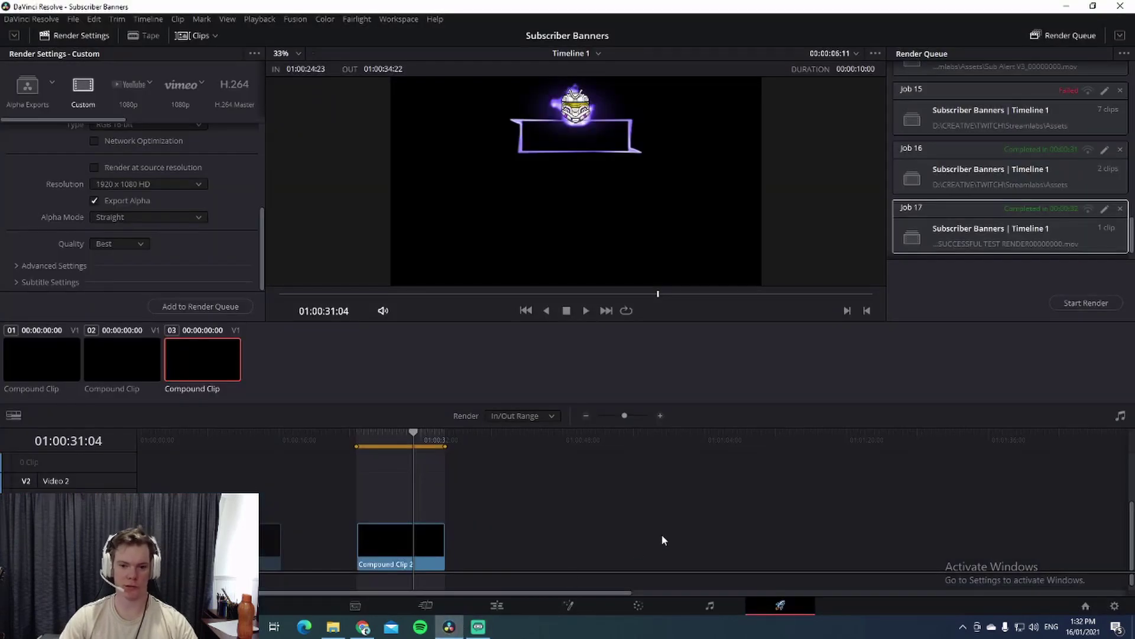